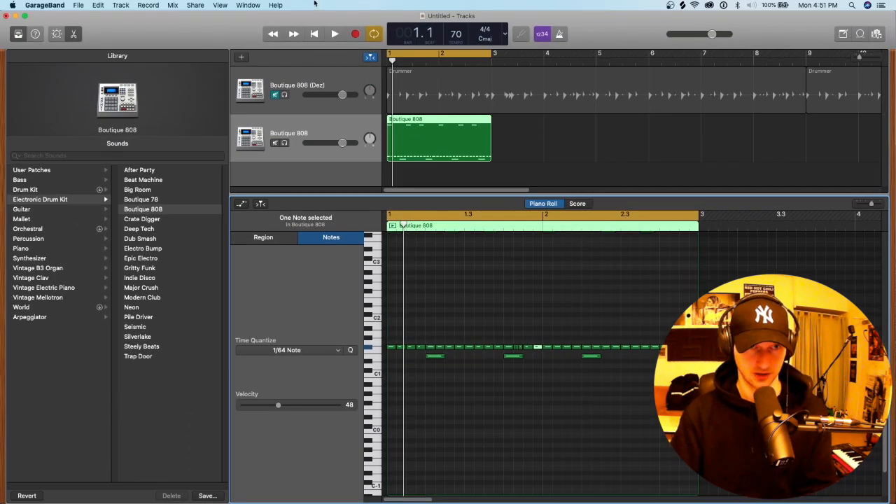
# - Show the Musical Typing keyboard for the Boutique 808 track and move it aside to uncover the piano roll
pyautogui.click(238, 5)
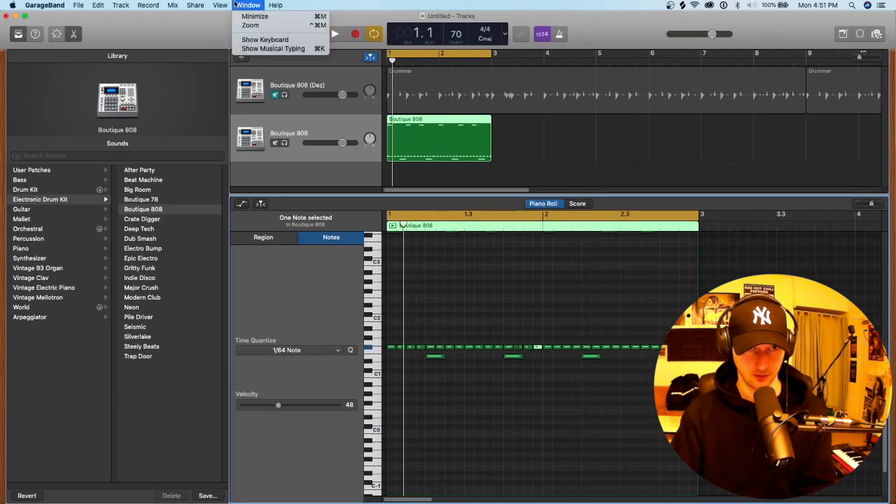
pyautogui.click(269, 49)
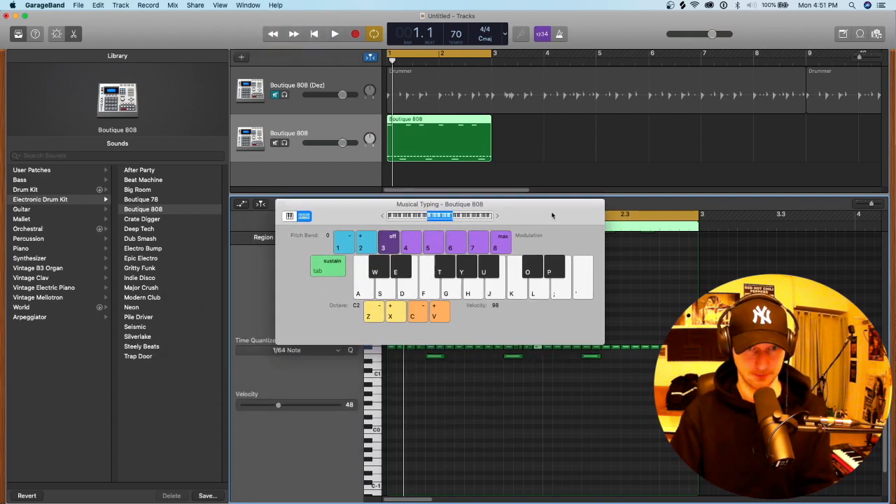
pyautogui.moveTo(552, 215); pyautogui.dragTo(406, 199)
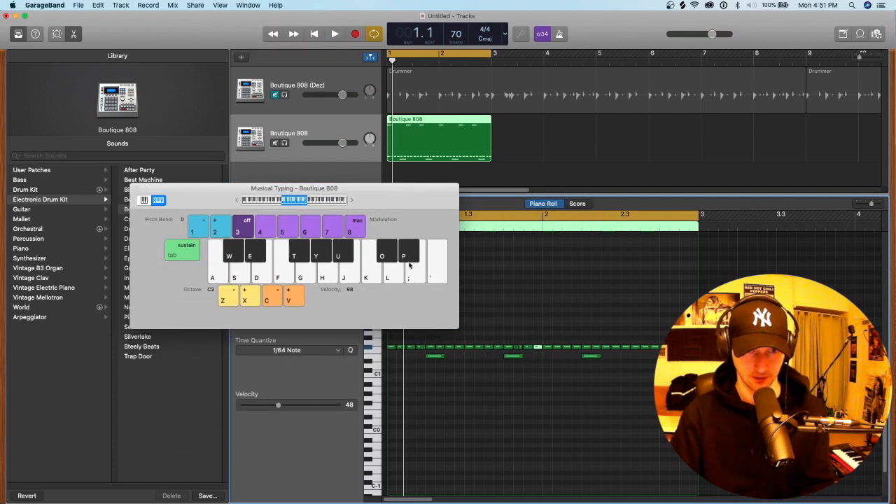
# - Audition several Boutique 808 drum sounds on the Musical Typing keyboard in octave C2
pyautogui.click(364, 277)
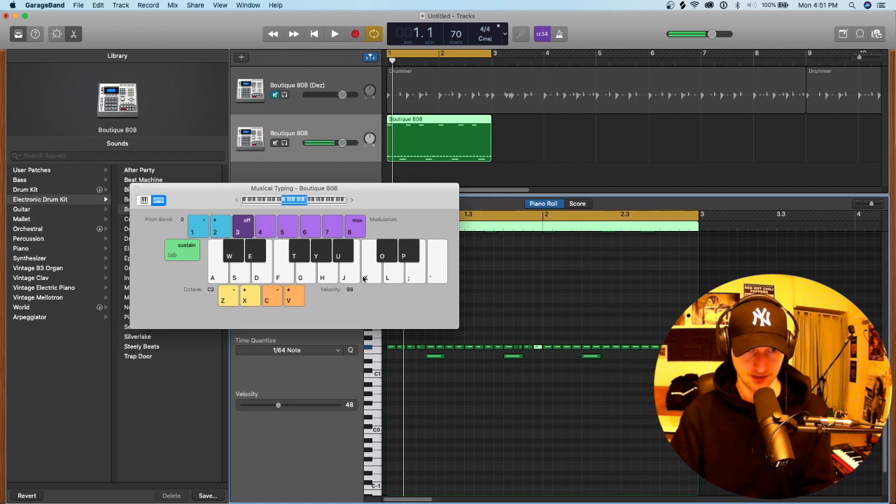
pyautogui.click(248, 258)
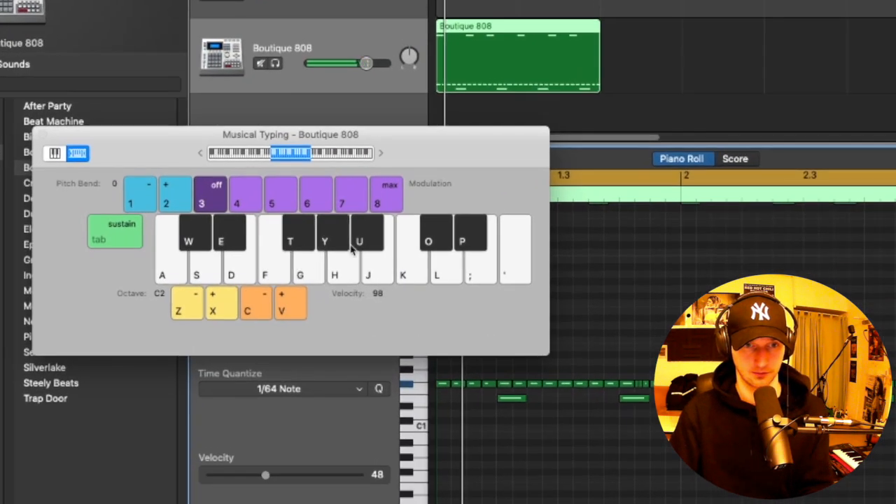
pyautogui.click(351, 249)
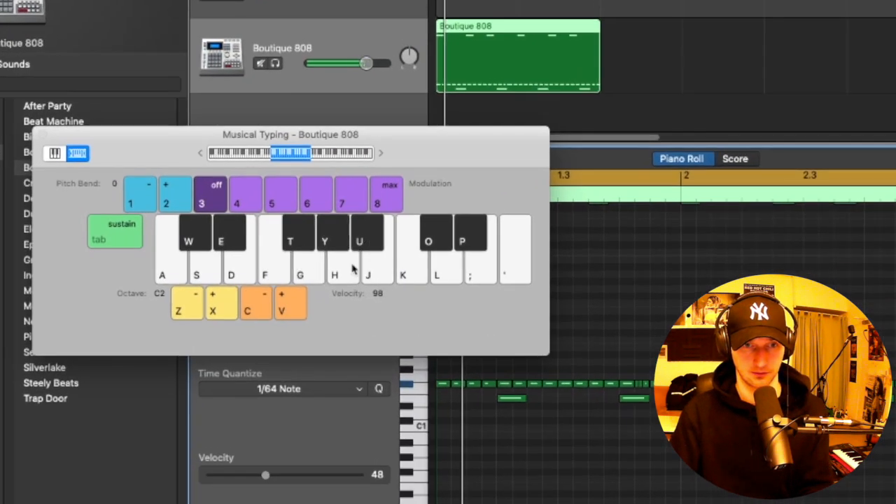
pyautogui.click(420, 282)
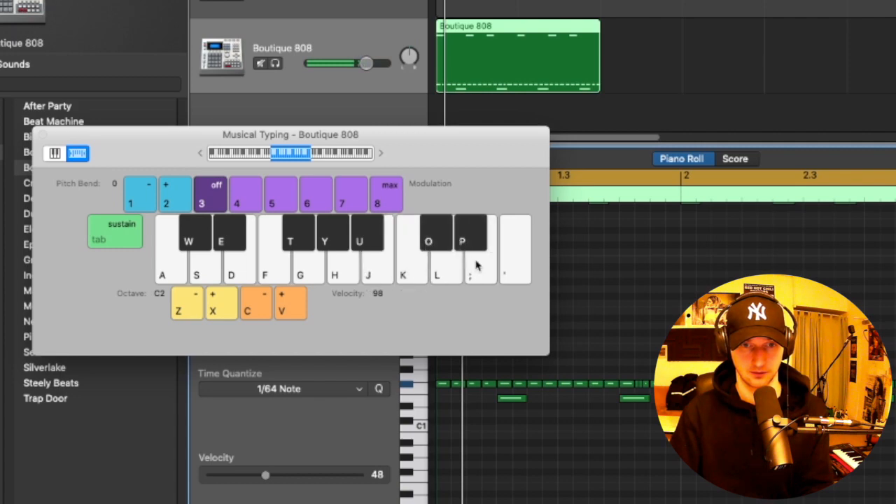
pyautogui.click(507, 268)
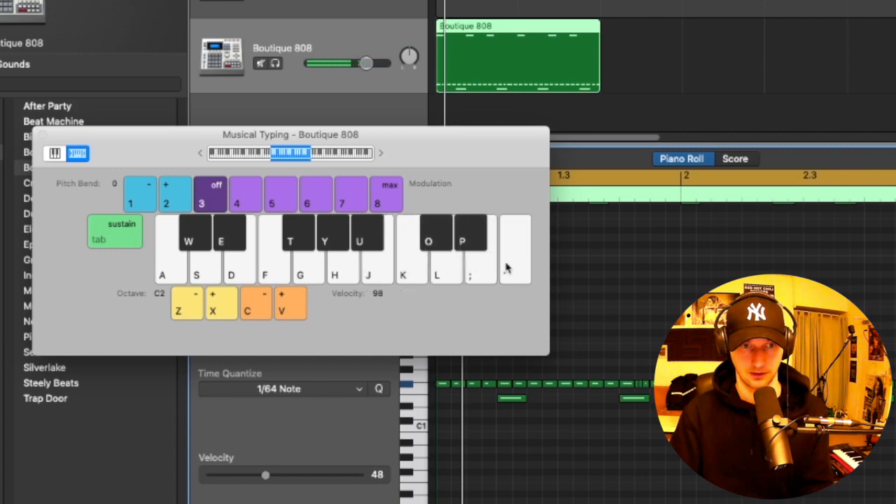
# - Lower the Musical Typing keyboard to octave C1 and audition its sounds around D#1
pyautogui.click(187, 309)
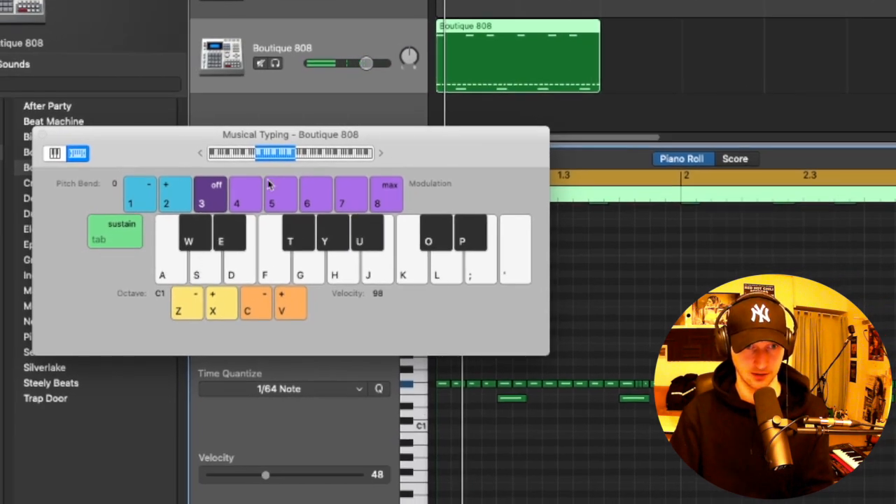
pyautogui.click(231, 309)
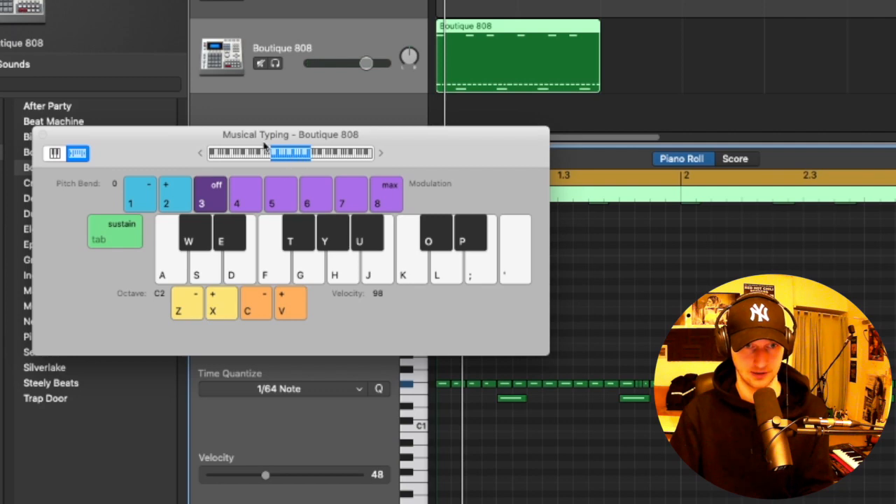
pyautogui.click(178, 313)
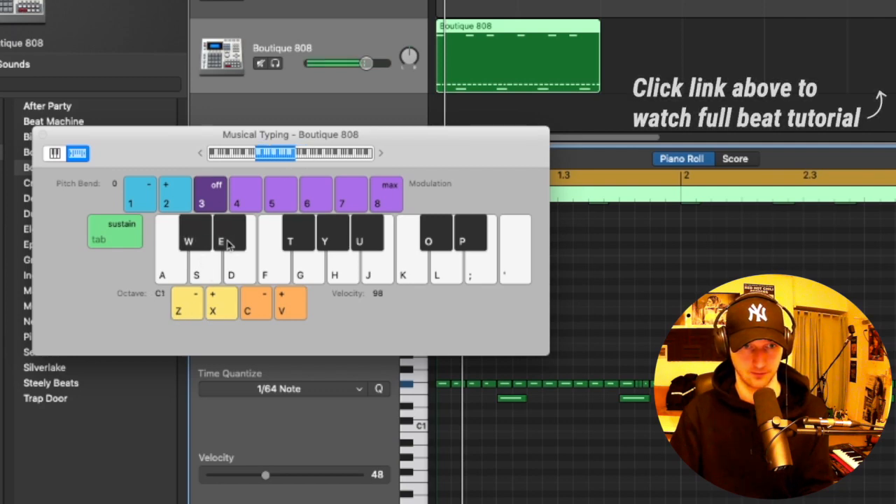
pyautogui.click(275, 249)
pyautogui.click(239, 237)
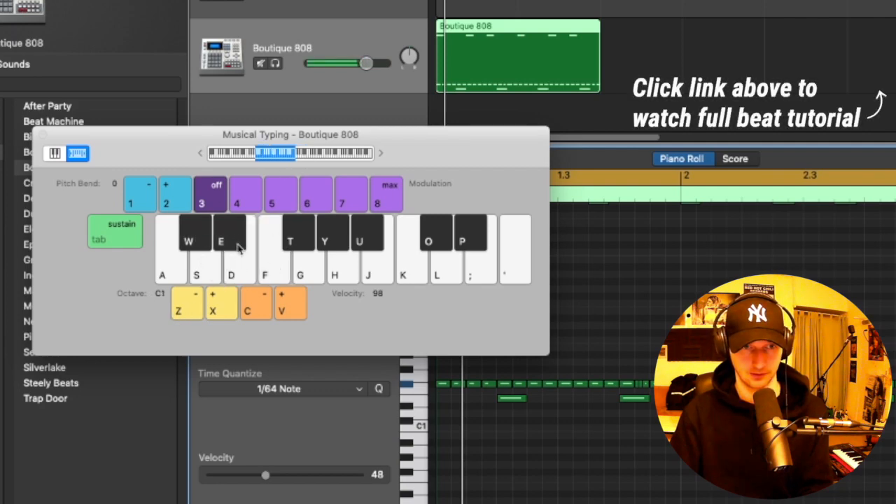
pyautogui.click(233, 229)
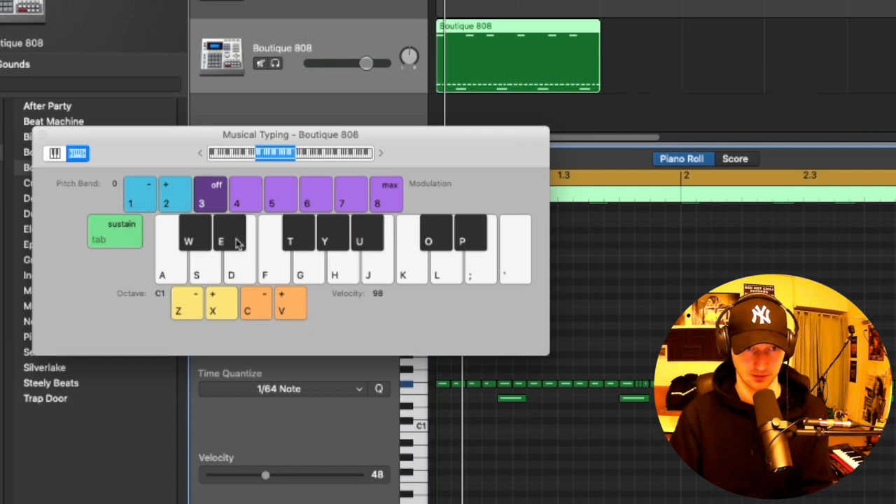
# - Record four D#1 hits over the two-bar Boutique 808 region, stop recording, and close the Musical Typing keyboard
pyautogui.press('e')
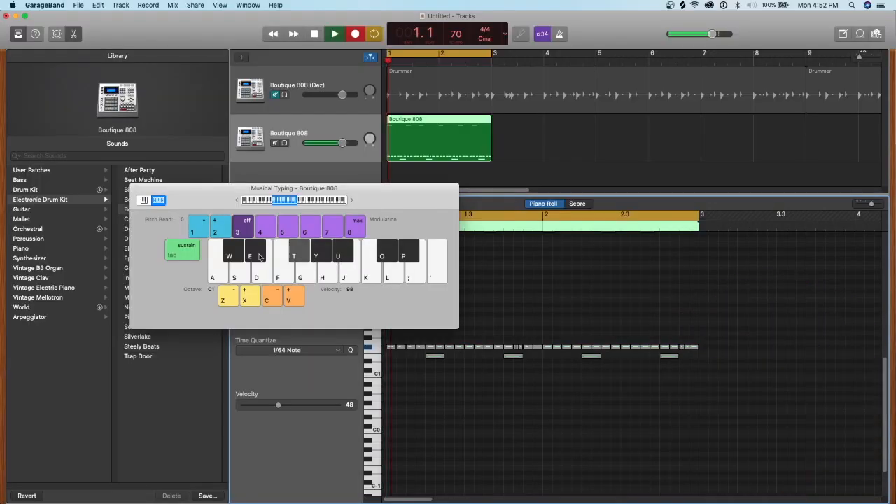
pyautogui.press('r')
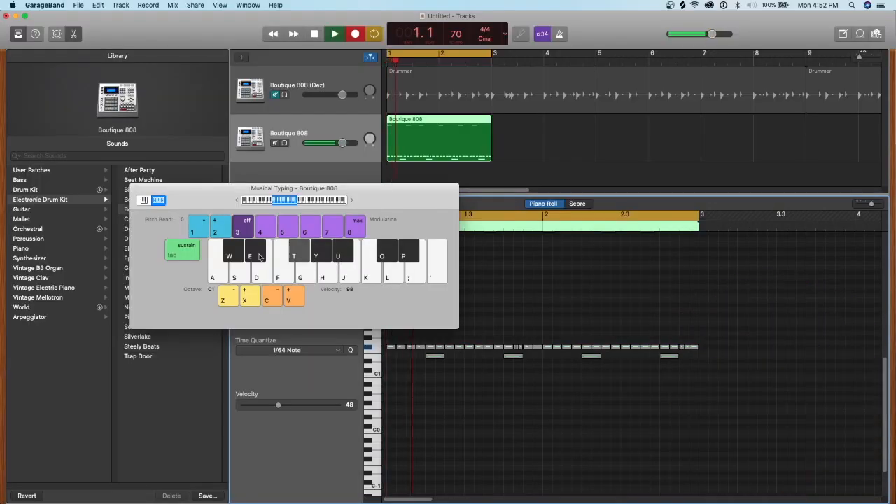
pyautogui.press('e')
pyautogui.press('e')
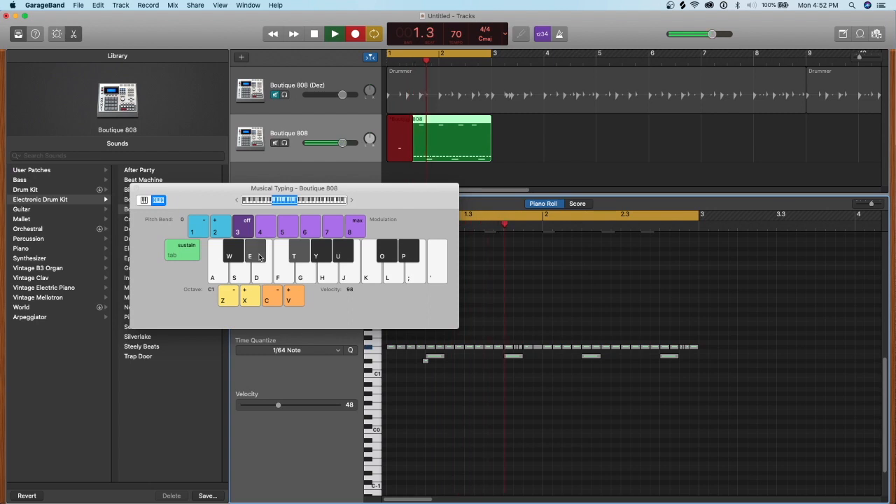
pyautogui.press('e')
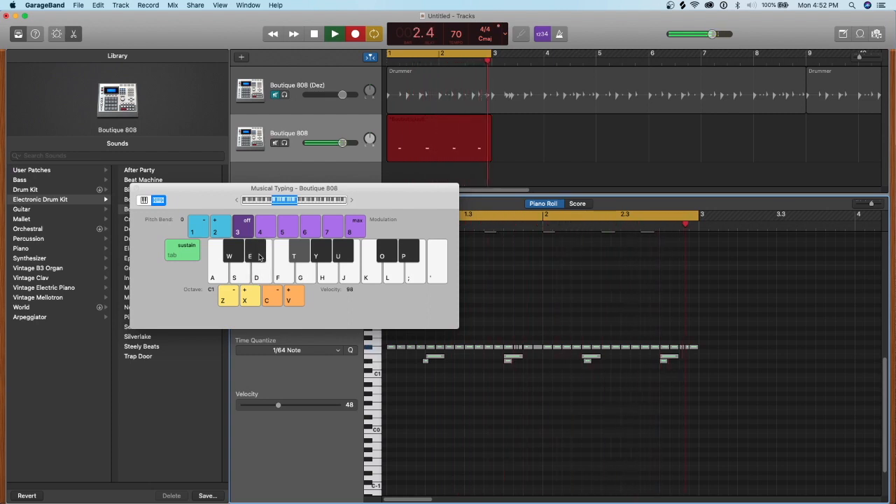
pyautogui.press('space')
pyautogui.click(137, 189)
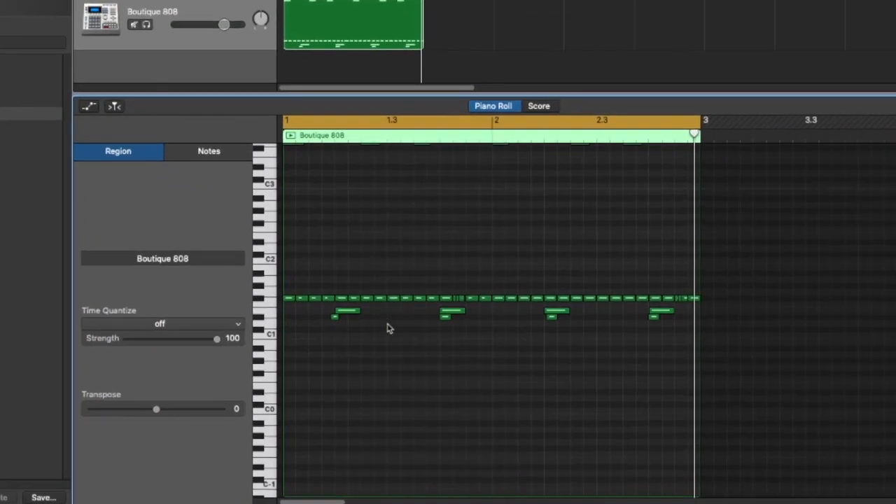
# - Move the first recorded D#1 note to start at beat 1.2, in line with the longer note above it
pyautogui.press('super+Right')
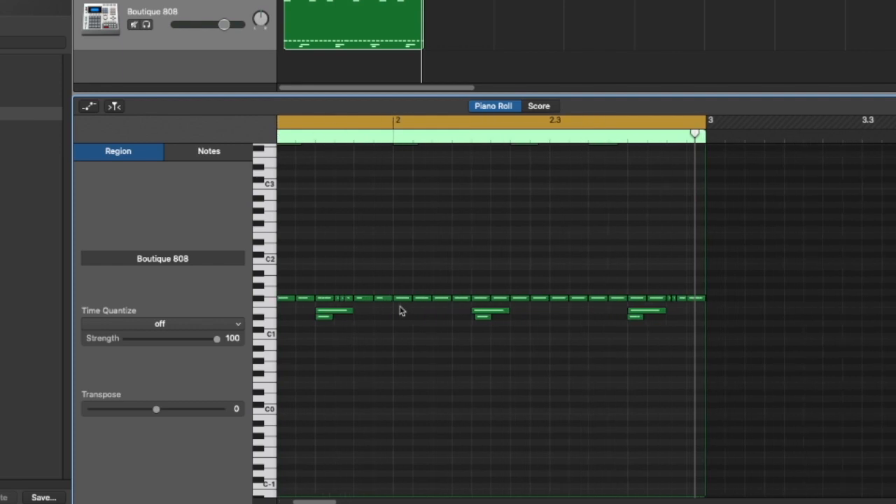
pyautogui.hscroll(-10, 402, 311)
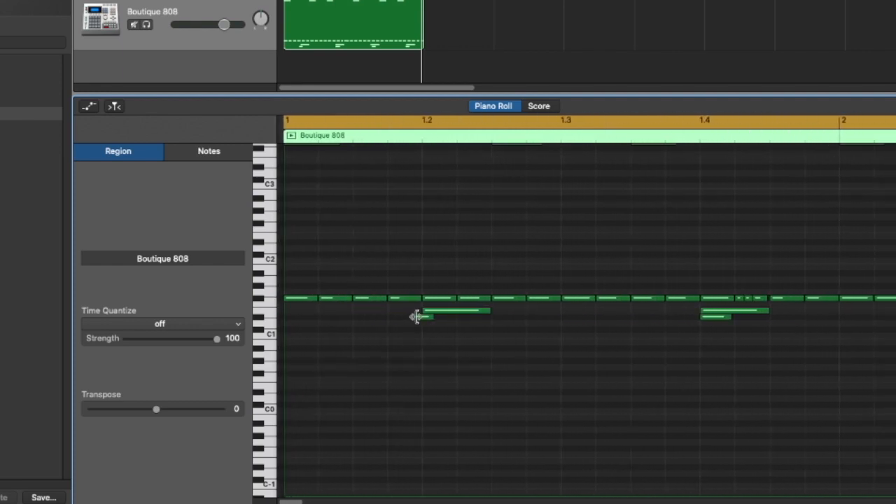
pyautogui.click(423, 317)
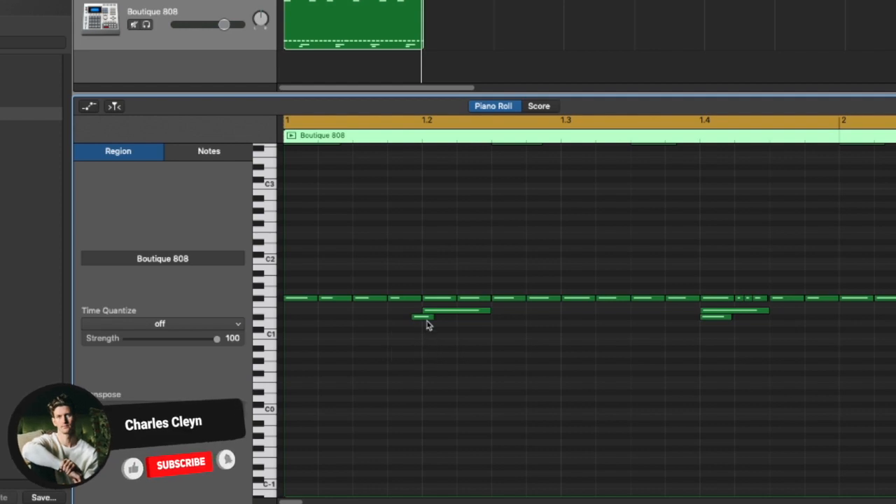
pyautogui.click(425, 319)
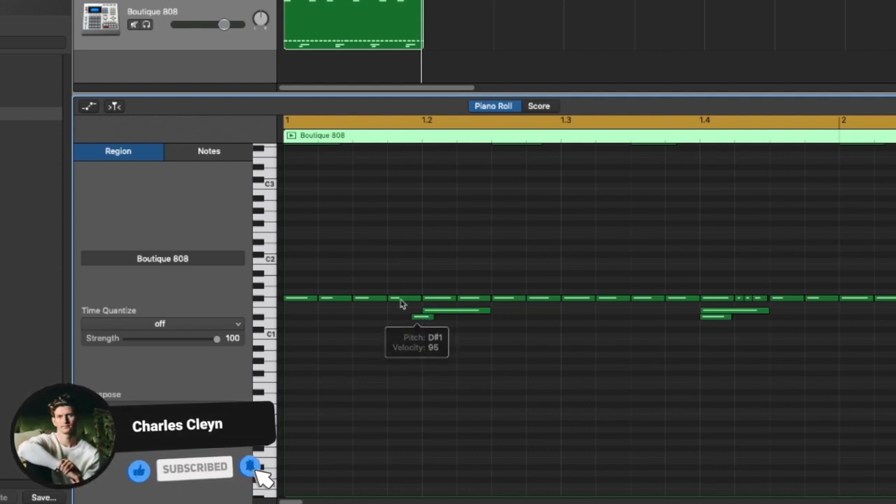
pyautogui.moveTo(423, 320); pyautogui.dragTo(432, 324)
# - Align the second and third recorded D#1 notes with the longer notes at beats 1.4 and 2.2
pyautogui.hscroll(5, 470, 323)
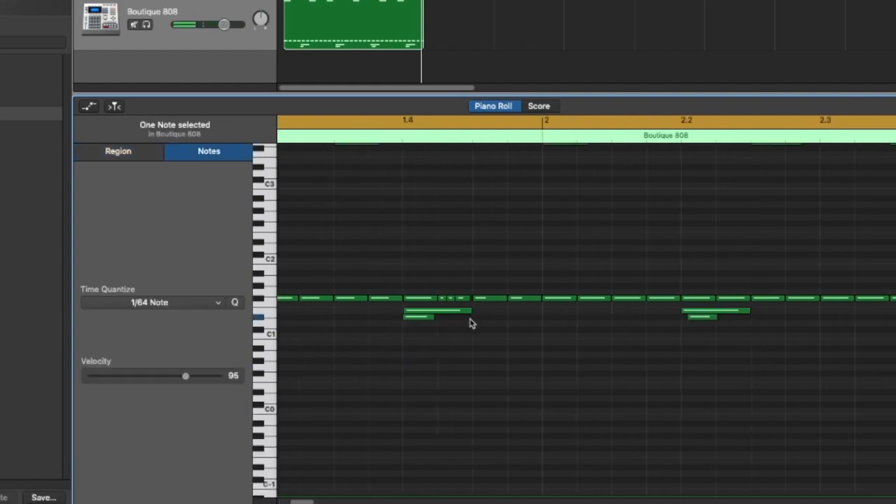
pyautogui.hscroll(2, 470, 324)
pyautogui.click(372, 321)
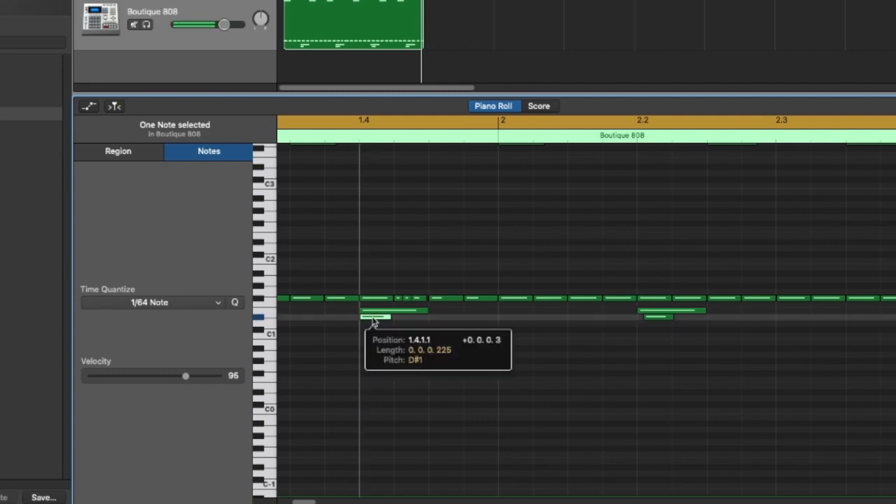
pyautogui.hscroll(3, 578, 328)
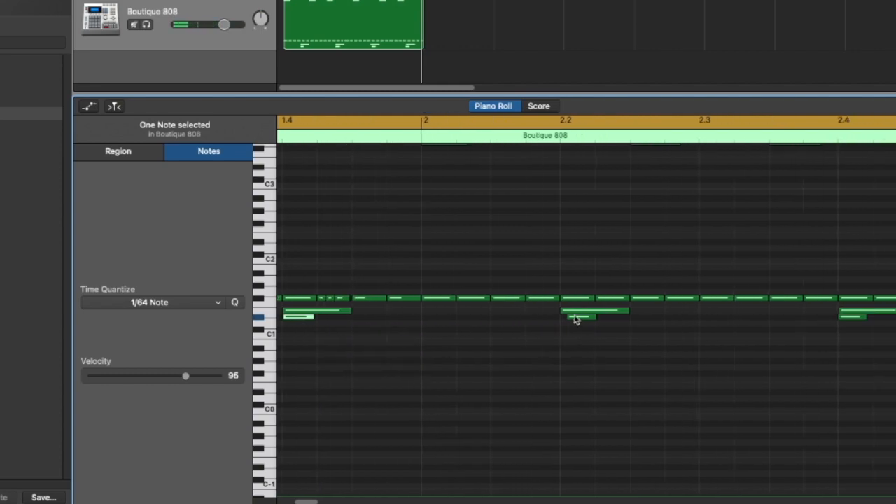
pyautogui.moveTo(576, 320); pyautogui.dragTo(569, 320)
pyautogui.hscroll(1, 569, 321)
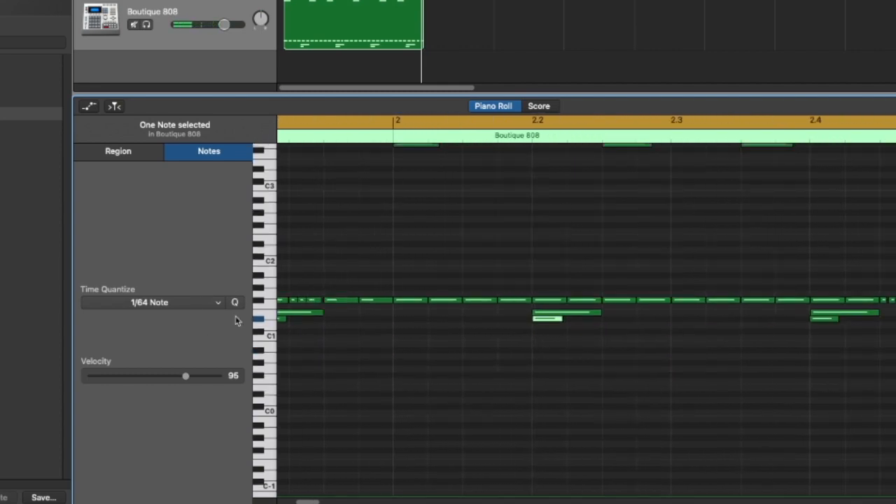
# - Set the Time Quantize of the selected D#1 note to 1/16 Note
pyautogui.click(182, 307)
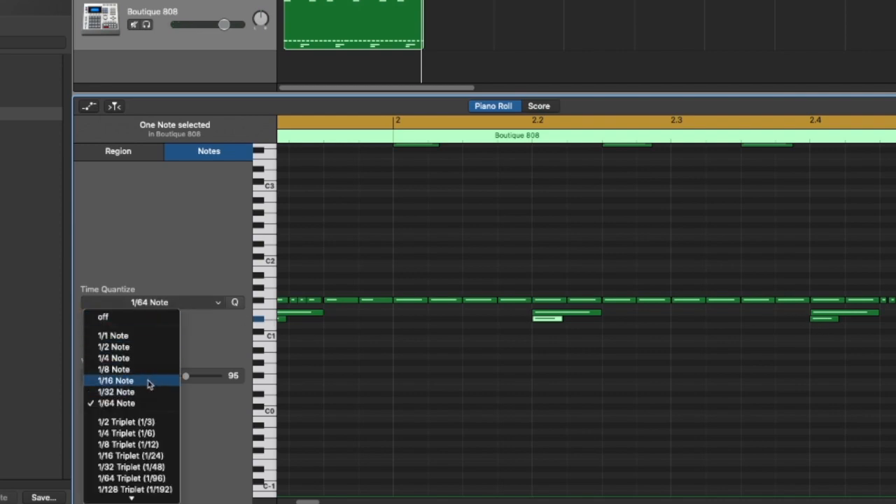
pyautogui.click(148, 384)
pyautogui.hscroll(10, 443, 358)
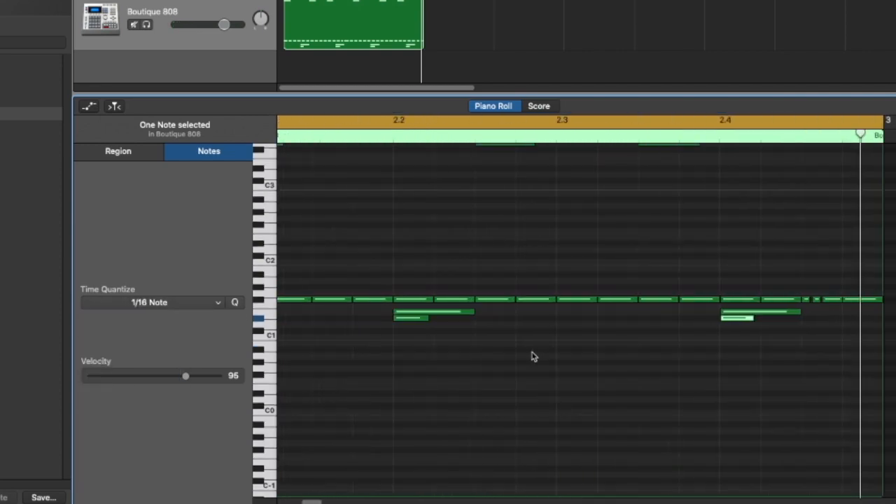
pyautogui.scroll(-5, 532, 357)
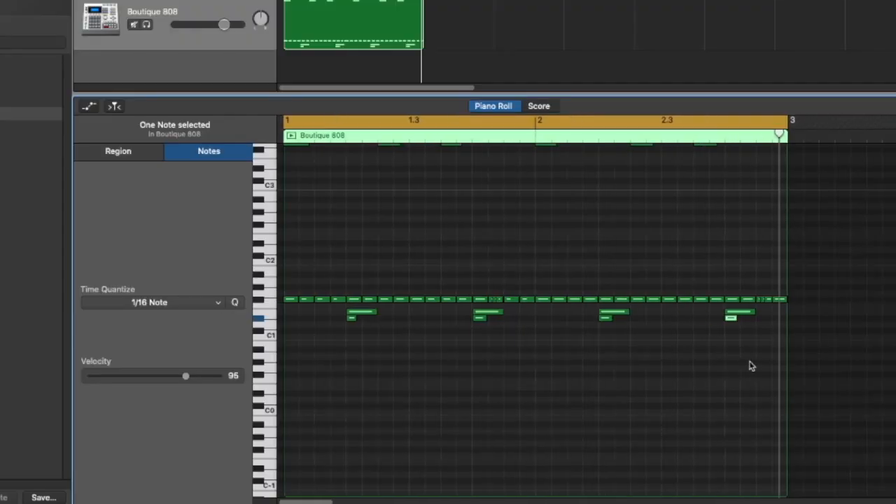
# - Select all four D#1 notes, lower their velocity to 37, and play back the pattern
pyautogui.moveTo(766, 343); pyautogui.dragTo(320, 315)
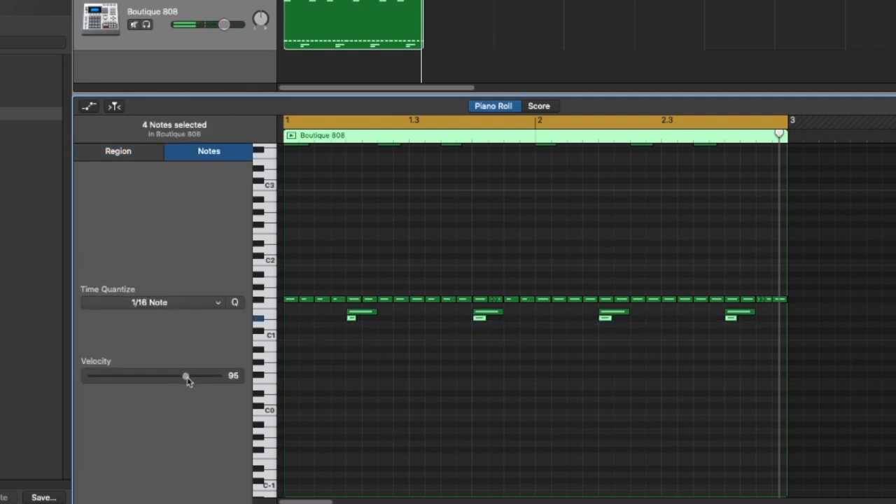
pyautogui.moveTo(178, 380); pyautogui.dragTo(129, 379)
pyautogui.press('space')
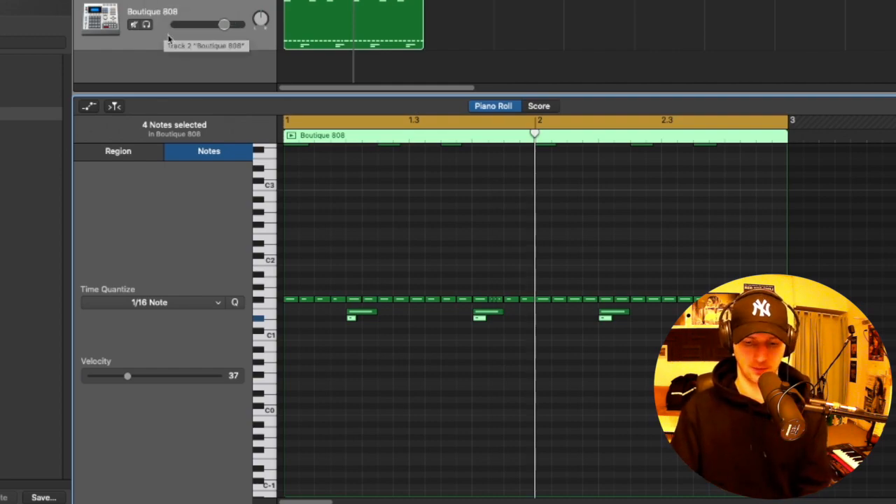
# - Reopen the Musical Typing keyboard, lower it to octave C0, and audition drum sounds up to C#1
pyautogui.press('super+k')
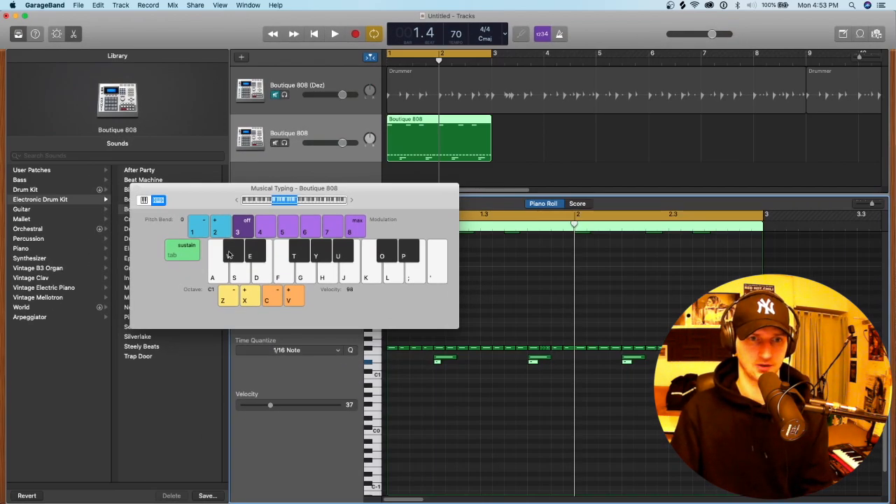
pyautogui.click(229, 301)
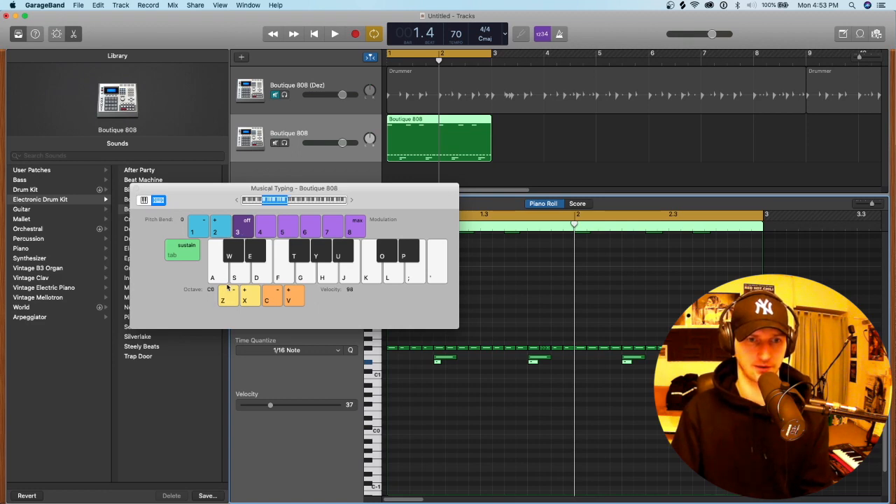
pyautogui.click(233, 269)
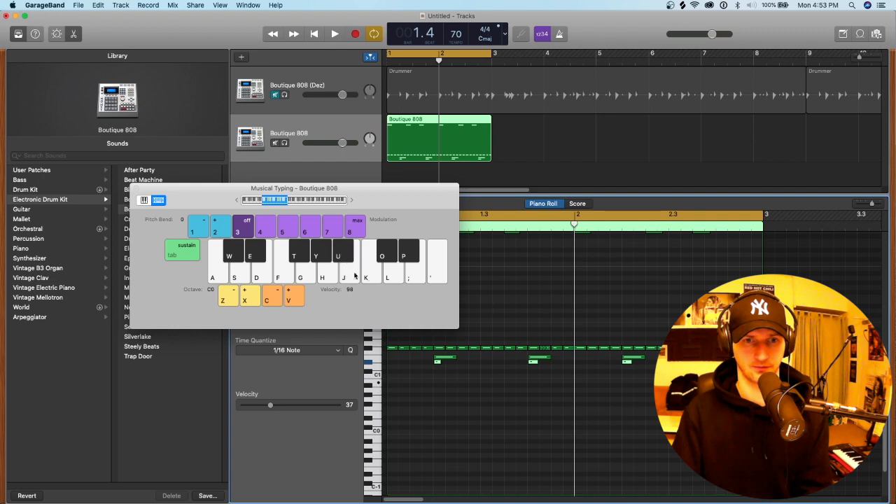
pyautogui.click(390, 267)
pyautogui.click(389, 258)
pyautogui.click(393, 257)
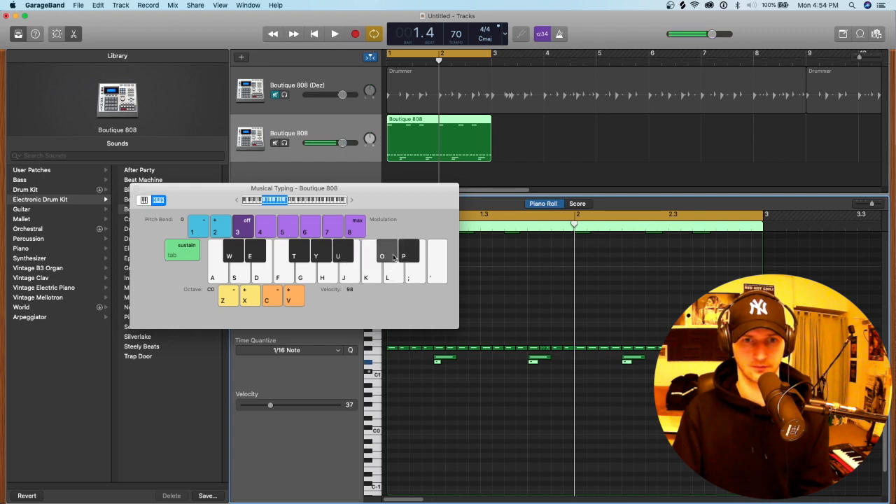
# - Audition the highest sounds of the Musical Typing keyboard at octave C0 and replay the C#1 drum sound
pyautogui.click(417, 272)
pyautogui.click(432, 279)
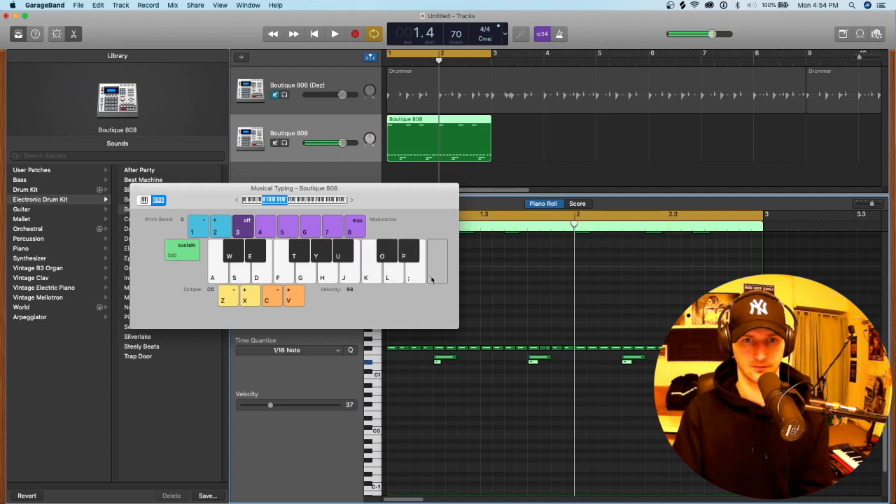
pyautogui.click(393, 259)
pyautogui.click(392, 258)
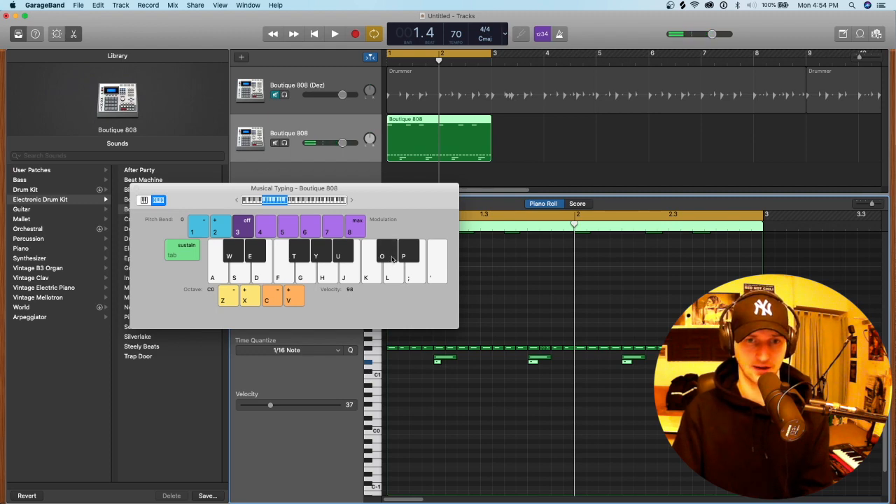
pyautogui.click(386, 258)
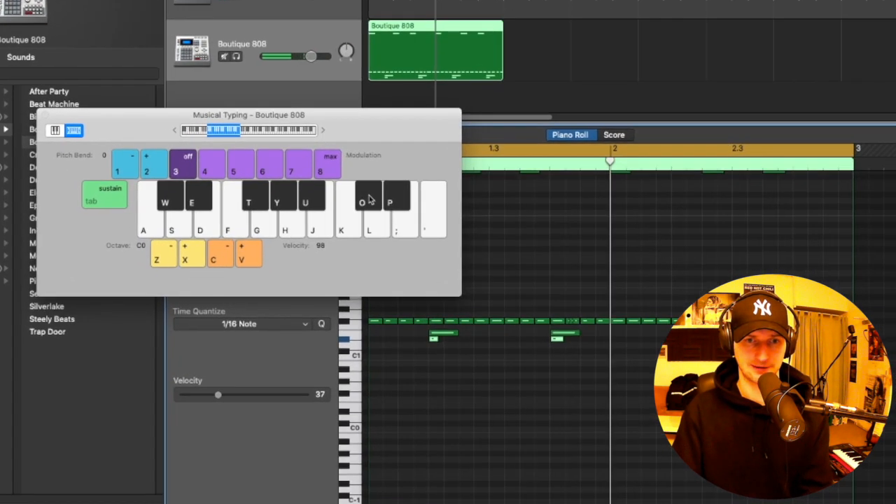
pyautogui.click(388, 255)
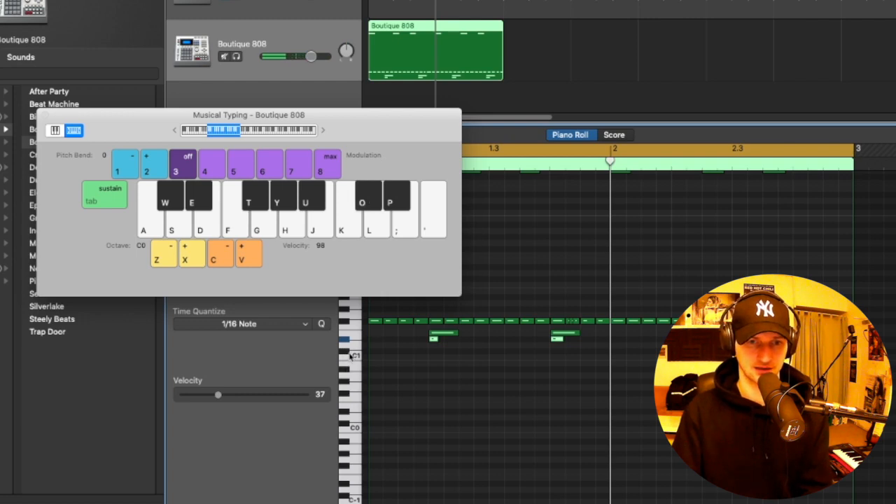
pyautogui.click(368, 199)
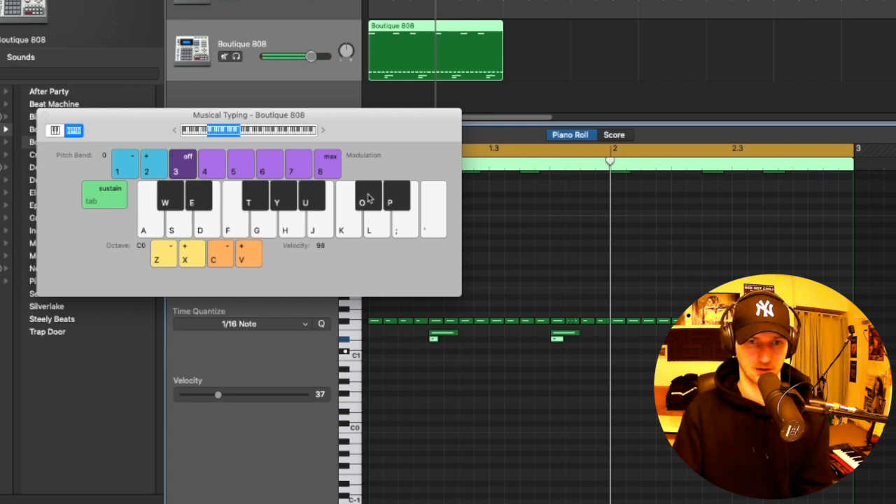
# - Close the Musical Typing keyboard and add C#1 notes under the longer notes at beats 1.4 and 2.4
pyautogui.click(430, 353)
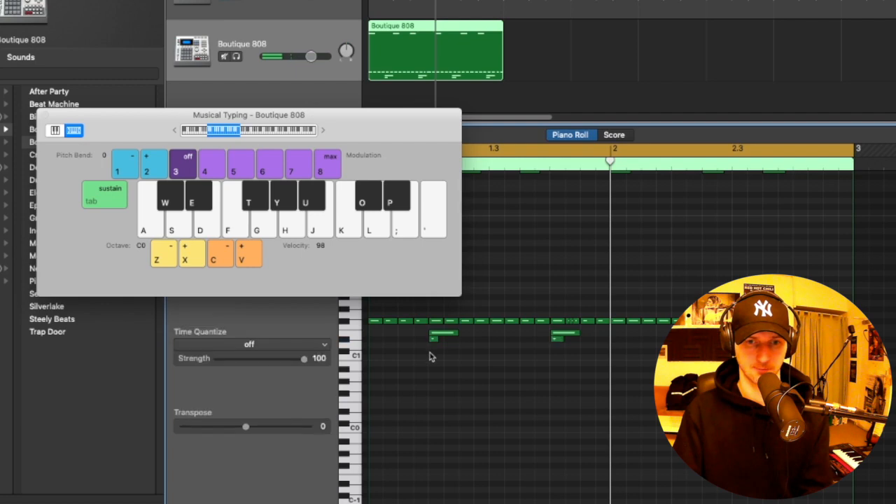
pyautogui.press('super+k')
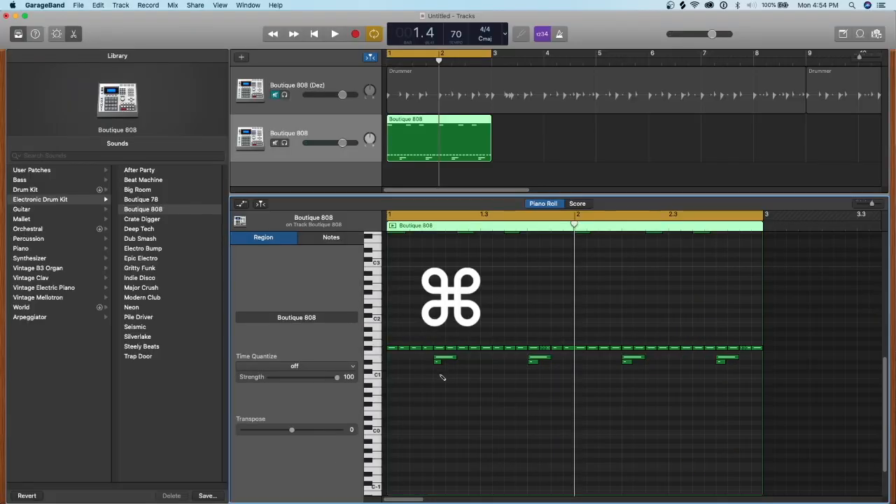
pyautogui.keyDown('super'); pyautogui.click(438, 378); pyautogui.keyUp('super')
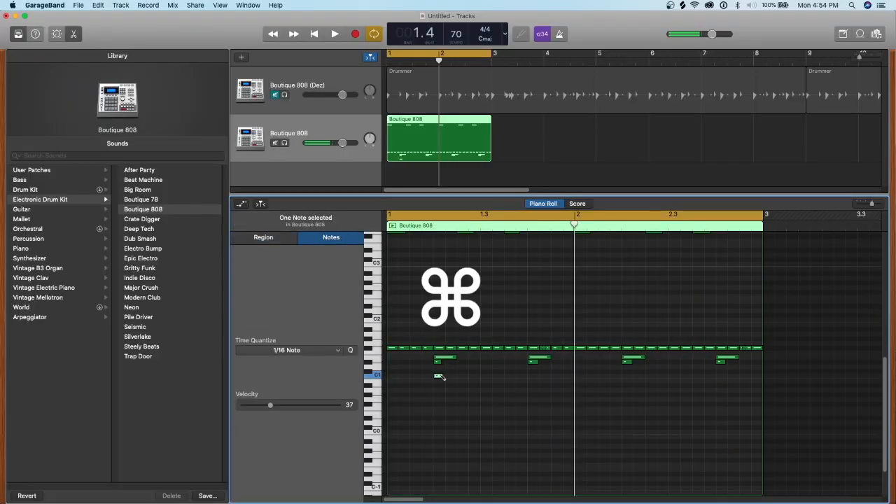
pyautogui.moveTo(438, 377); pyautogui.dragTo(532, 375)
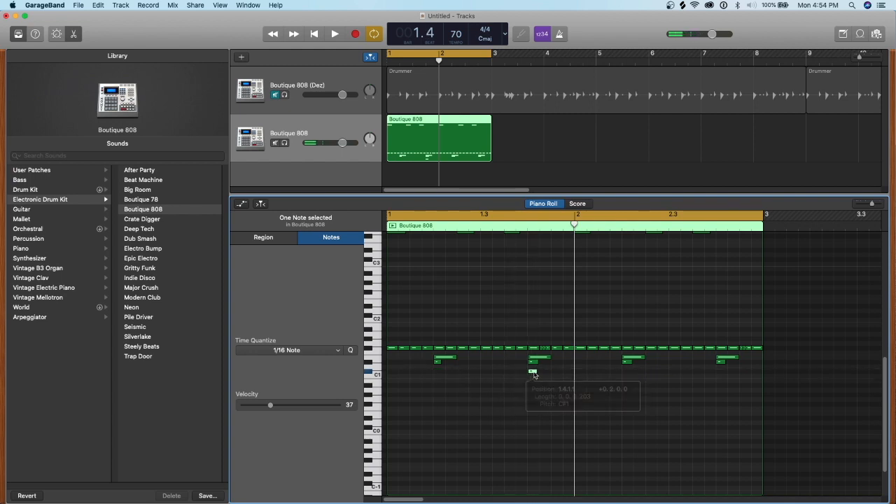
pyautogui.keyDown('super'); pyautogui.click(719, 375); pyautogui.keyUp('super')
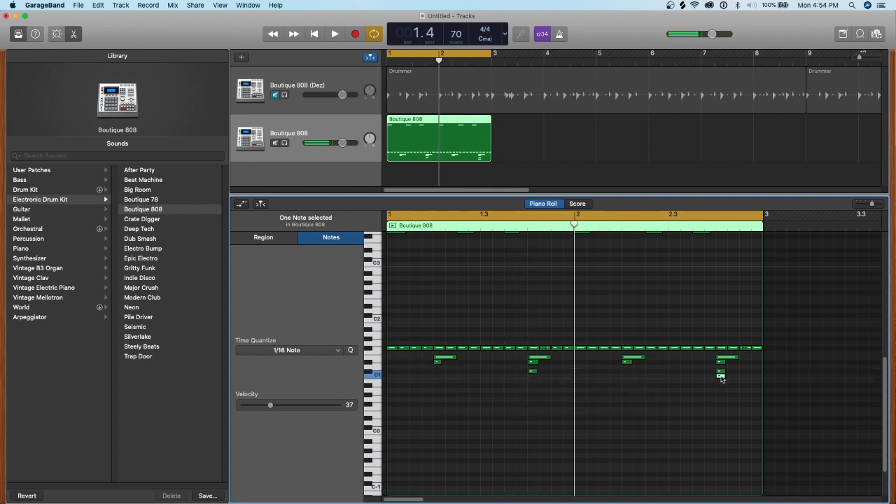
pyautogui.click(424, 307)
# - Reopen the Musical Typing keyboard, raise it to octave C1, and audition its drum sounds, including A#1
pyautogui.scroll(3, 424, 306)
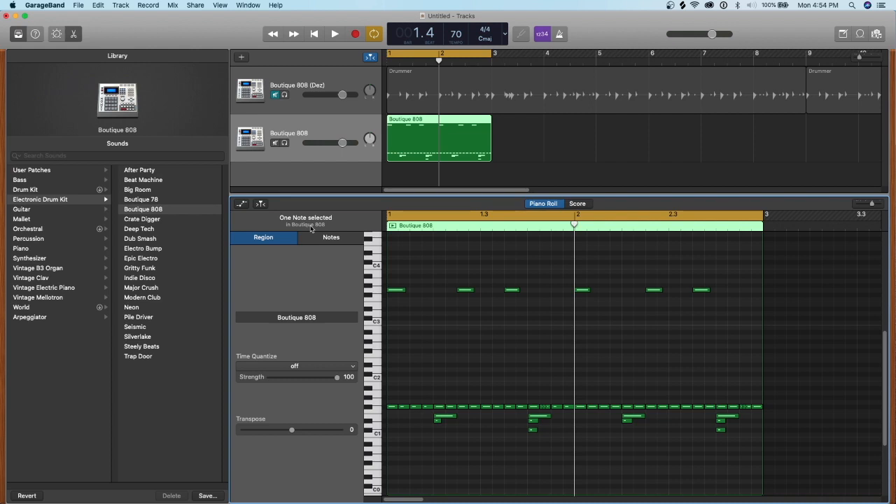
pyautogui.press('super+k')
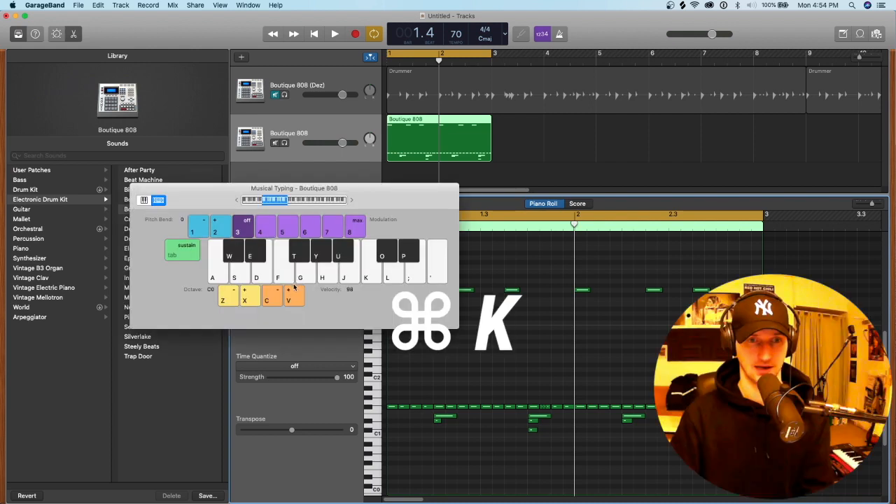
pyautogui.click(253, 303)
pyautogui.click(224, 279)
pyautogui.click(229, 256)
pyautogui.click(243, 271)
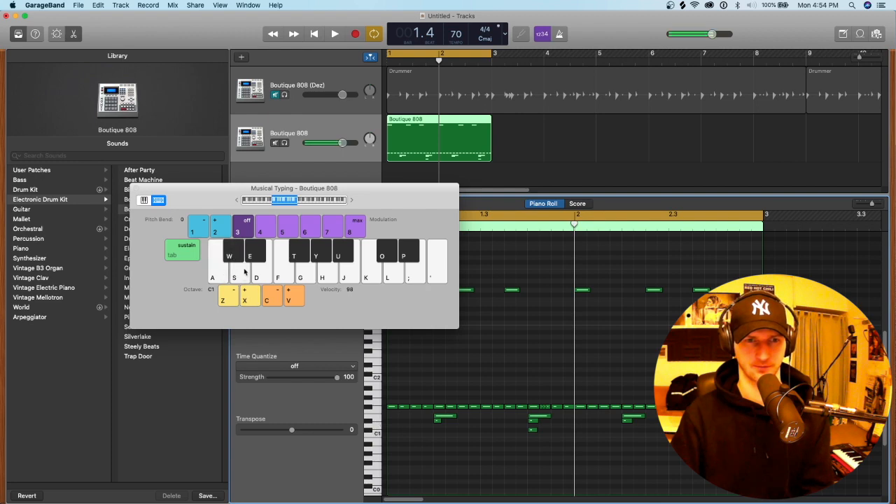
pyautogui.click(254, 259)
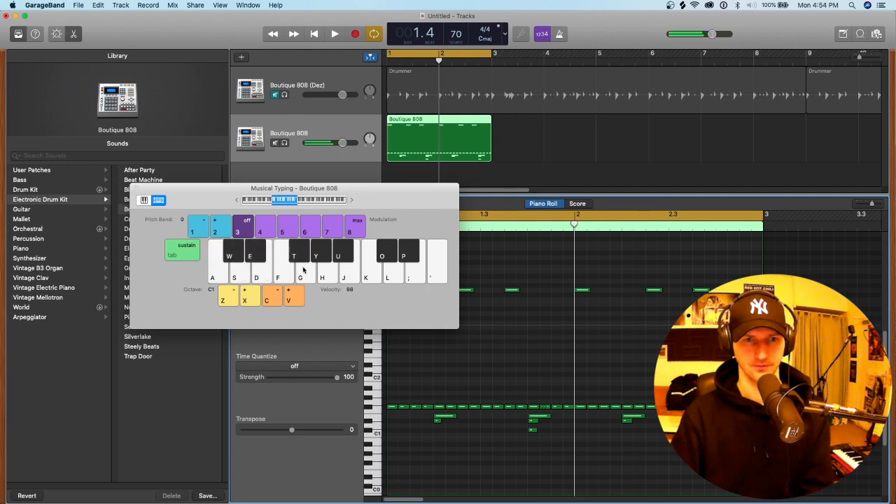
pyautogui.click(343, 257)
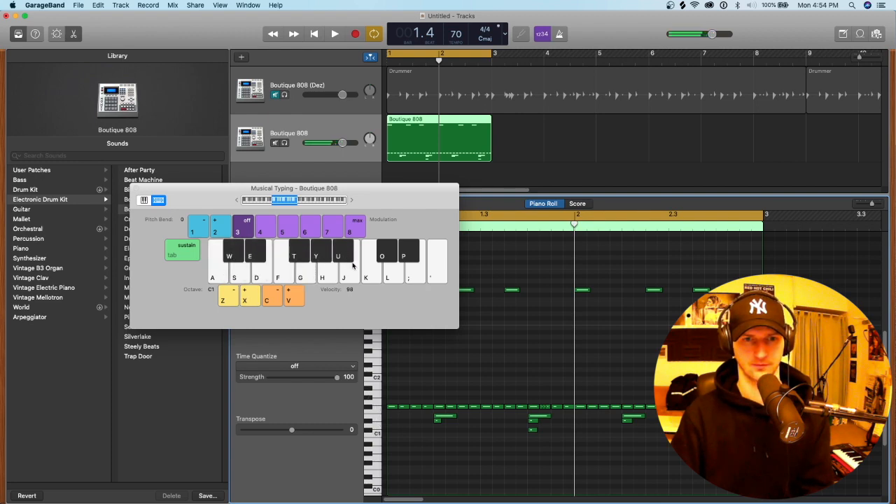
pyautogui.click(343, 255)
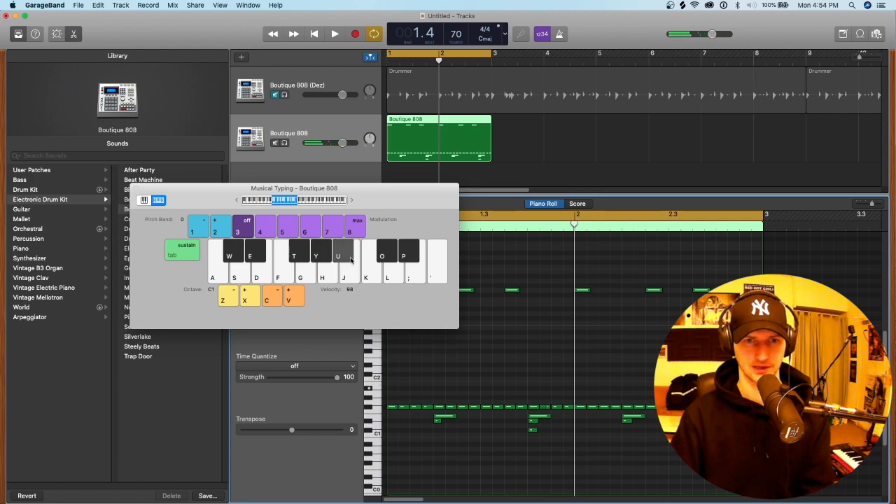
pyautogui.click(408, 256)
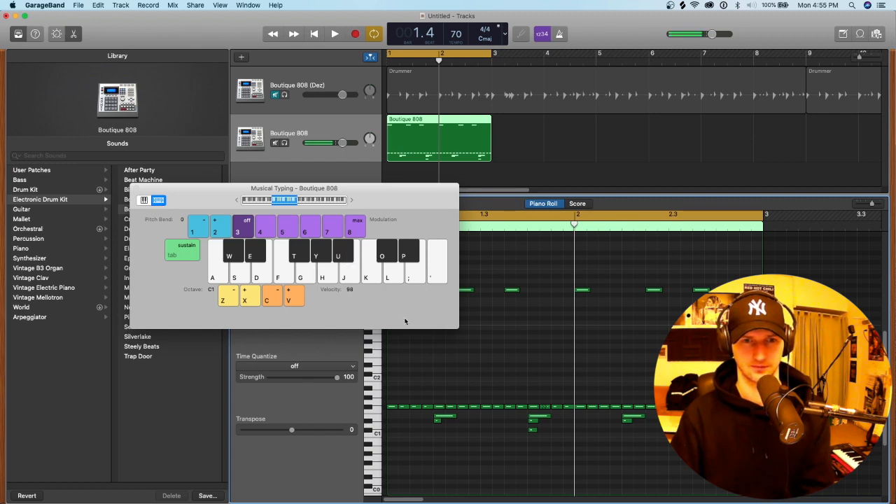
# - Play the pattern, stop late in bar 1, and add an A#1 note at the playhead
pyautogui.press('space')
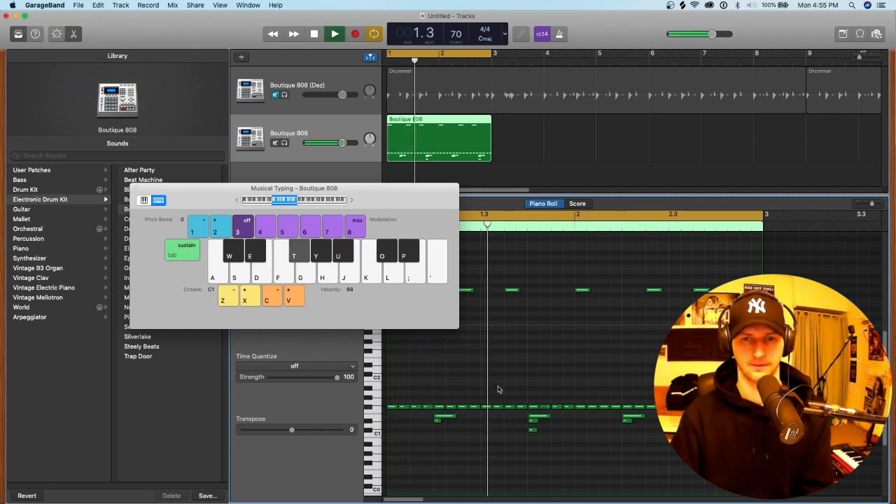
pyautogui.press('space')
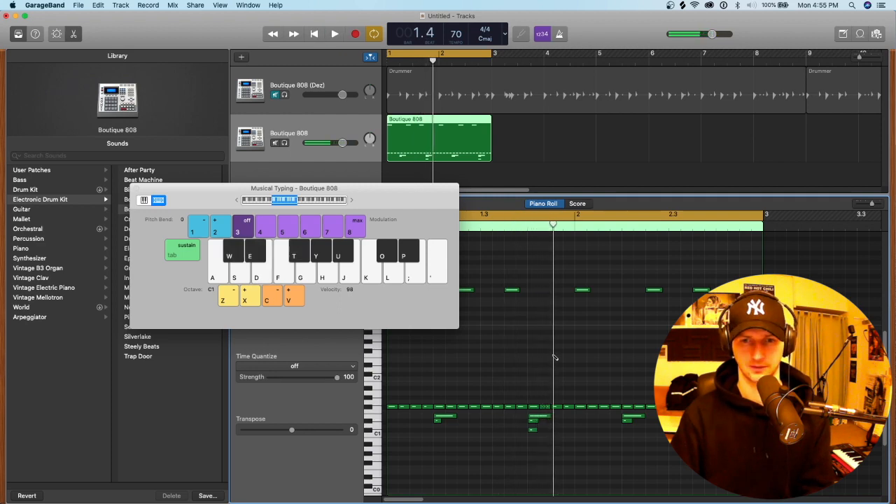
pyautogui.moveTo(394, 294); pyautogui.dragTo(476, 220)
pyautogui.press('u')
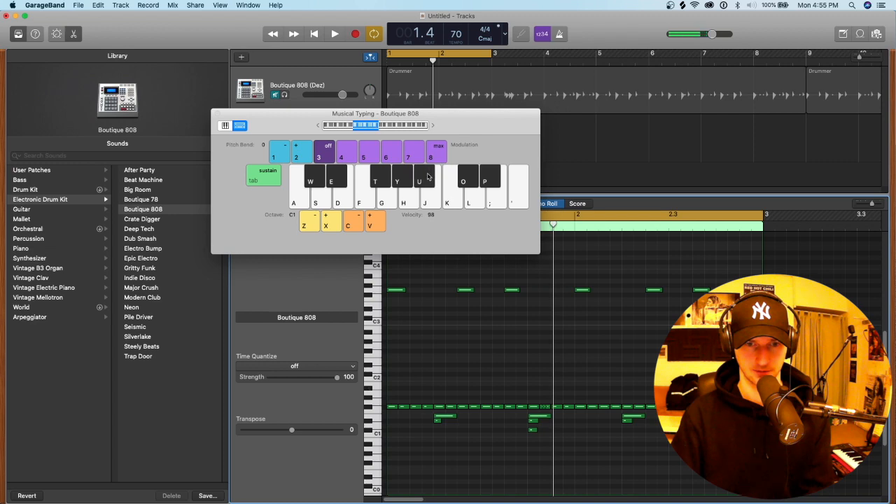
pyautogui.press('u')
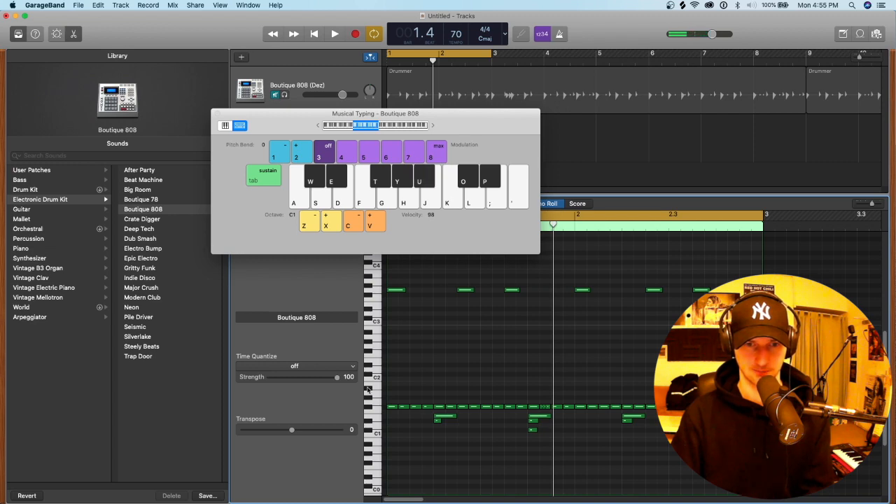
pyautogui.keyDown('super'); pyautogui.click(555, 389); pyautogui.keyUp('super')
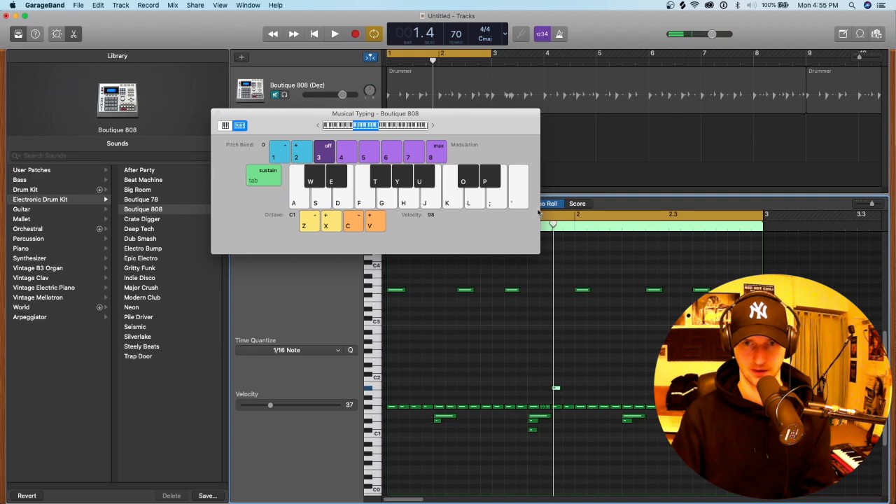
# - Close the Musical Typing keyboard and play from the new A#1 note with the cycle range turned off
pyautogui.press('c')
pyautogui.click(217, 114)
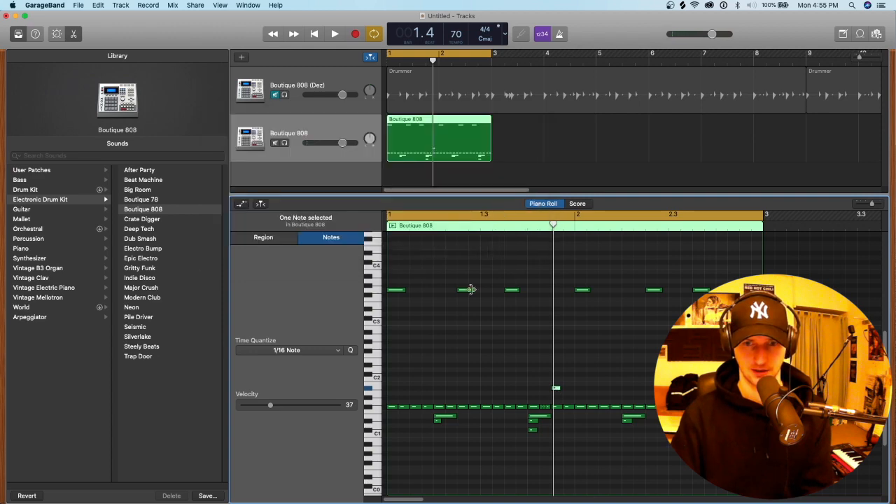
pyautogui.click(531, 213)
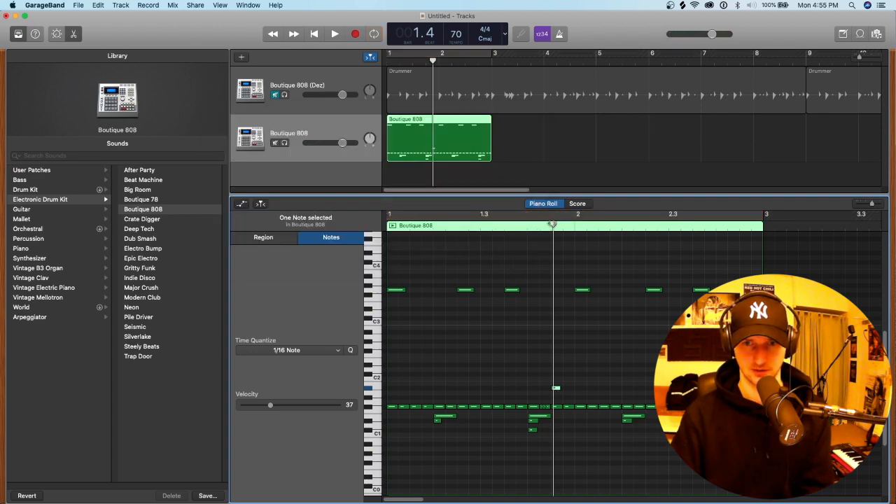
pyautogui.press('space')
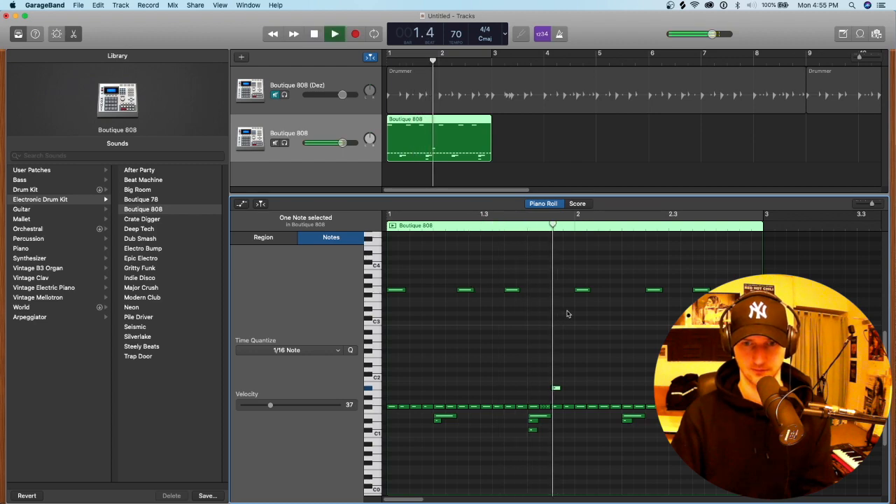
pyautogui.press('space')
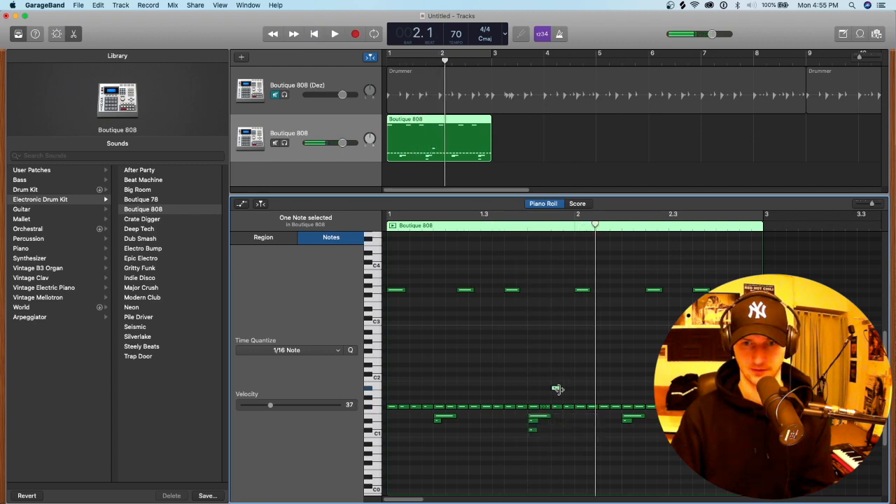
# - Lengthen the A#1 note to the start of bar 2 and raise its velocity to 79
pyautogui.moveTo(559, 389); pyautogui.dragTo(573, 389)
pyautogui.click(569, 398)
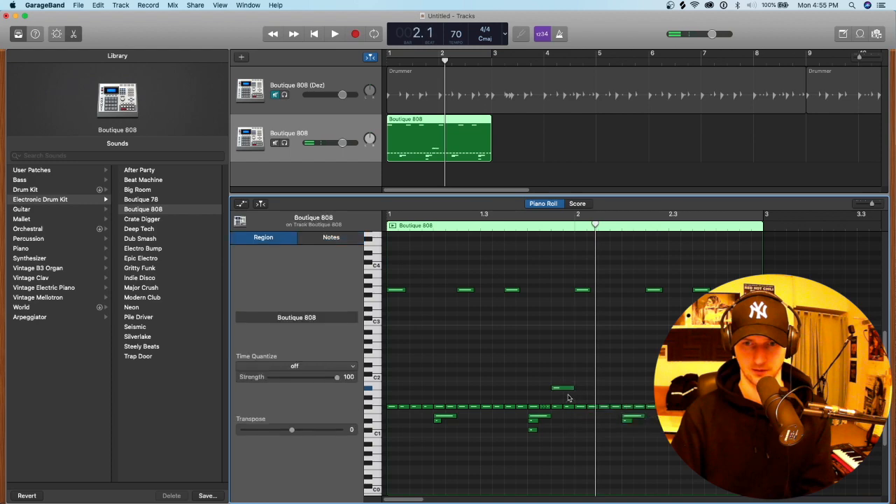
pyautogui.click(561, 387)
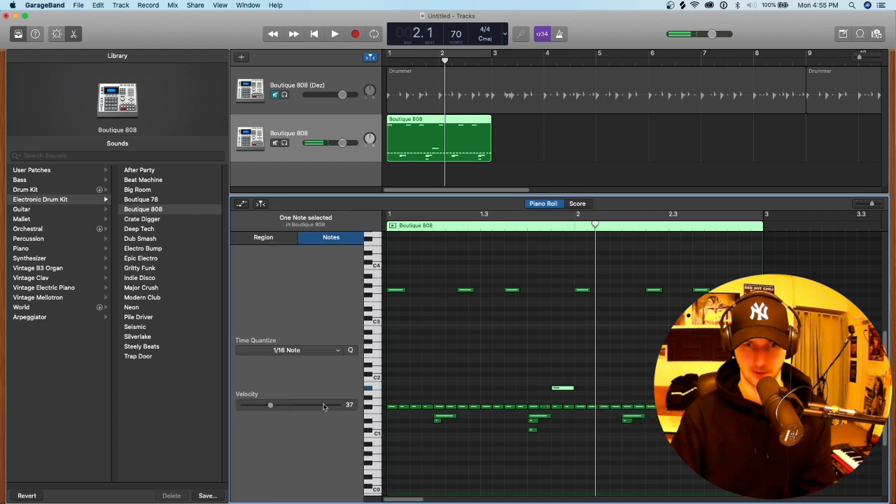
pyautogui.moveTo(273, 408); pyautogui.dragTo(301, 410)
pyautogui.click(553, 231)
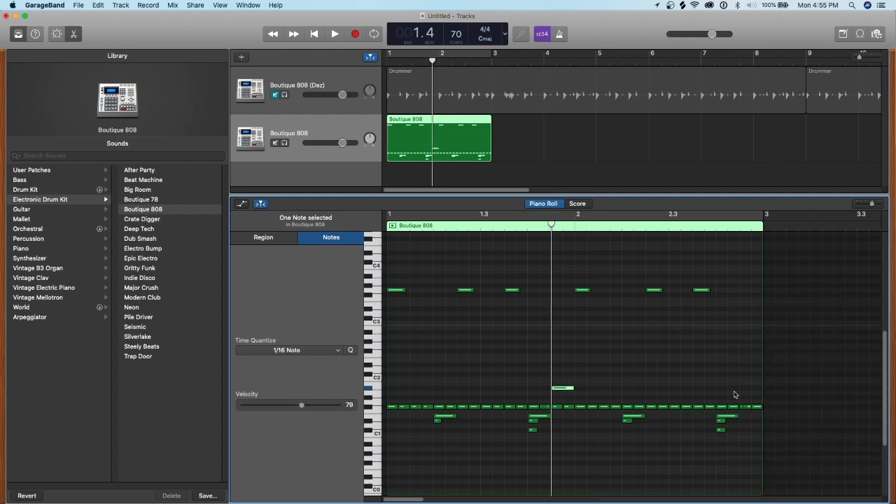
# - Add a matching A#1 note of the same length at the end of bar 2
pyautogui.keyDown('super'); pyautogui.click(563, 390); pyautogui.keyUp('super')
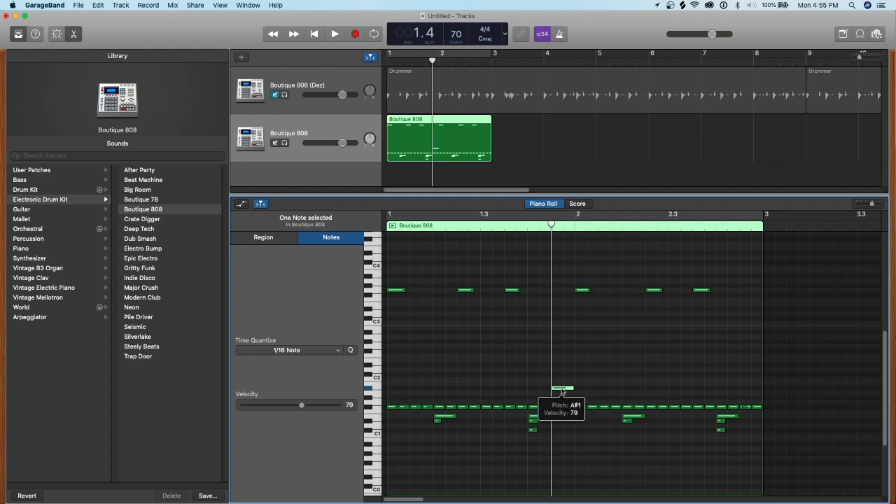
pyautogui.keyDown('super'); pyautogui.click(746, 389); pyautogui.keyUp('super')
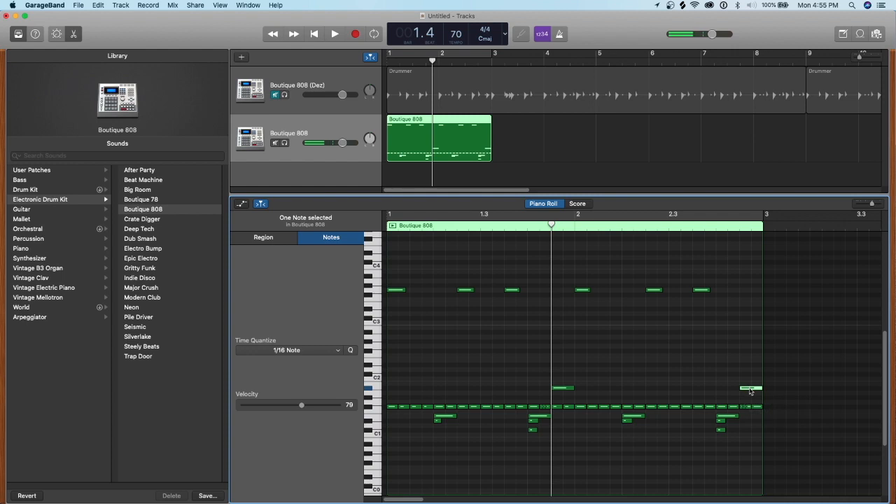
# - Toggle the two-bar cycle range on and off, leaving it turned off
pyautogui.press('c')
pyautogui.click(652, 218)
pyautogui.click(650, 222)
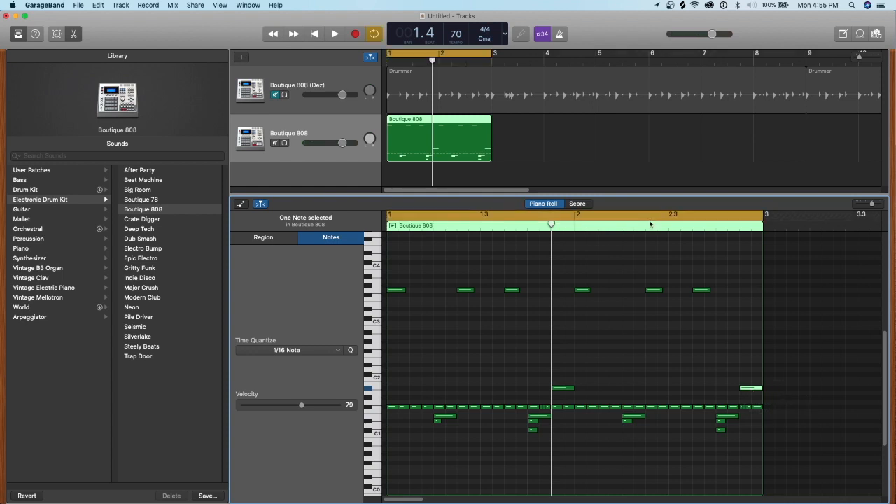
pyautogui.press('c')
pyautogui.press('c')
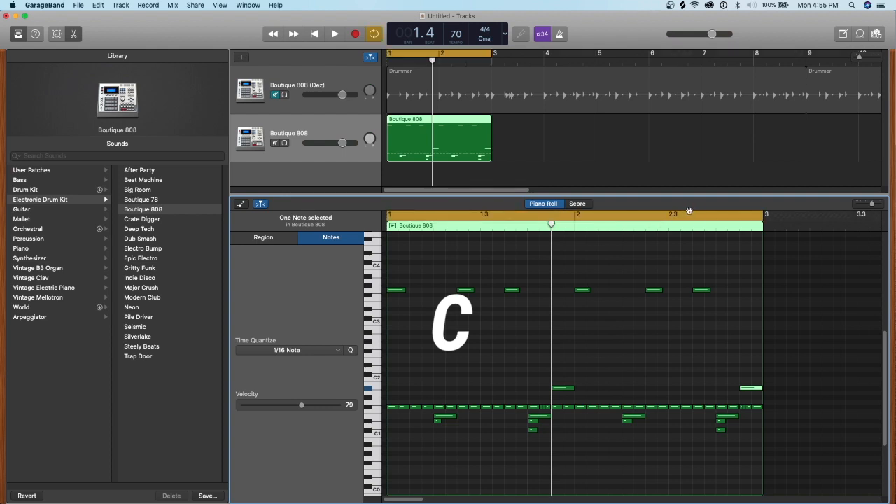
pyautogui.click(756, 219)
pyautogui.click(756, 219)
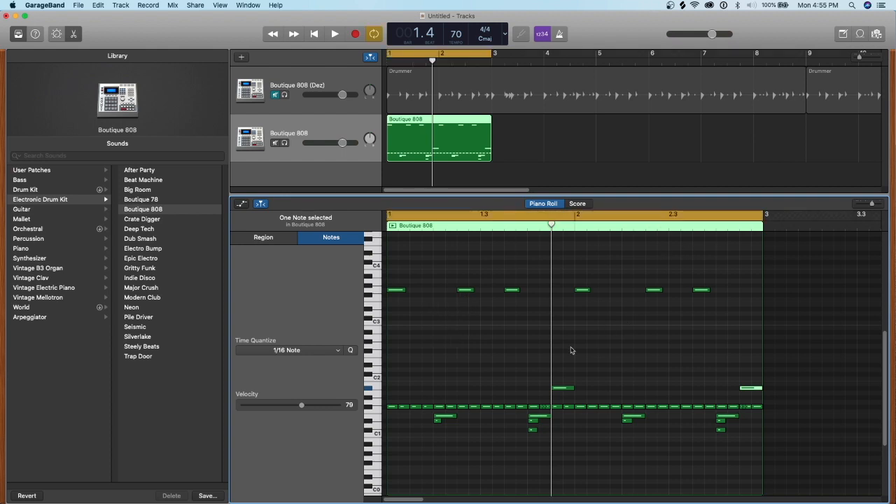
pyautogui.press('c')
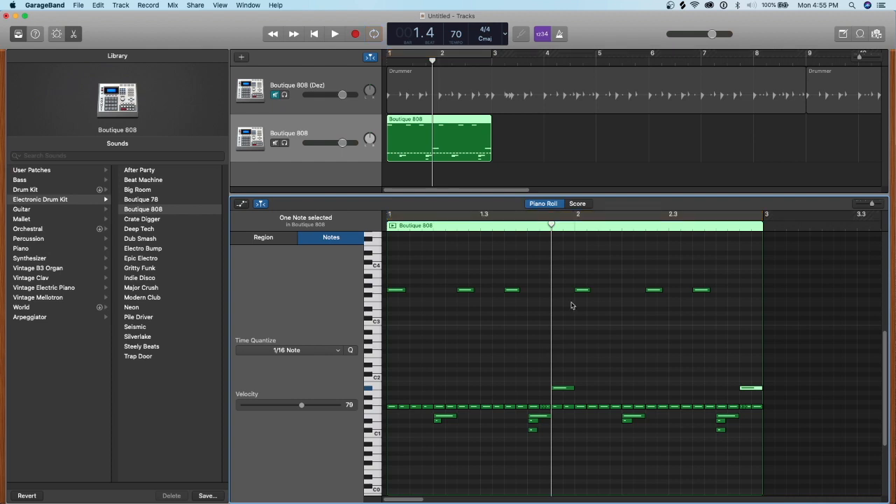
# - Turn the two-bar cycle range on and play the loop to hear the beat with its new notes
pyautogui.press('c')
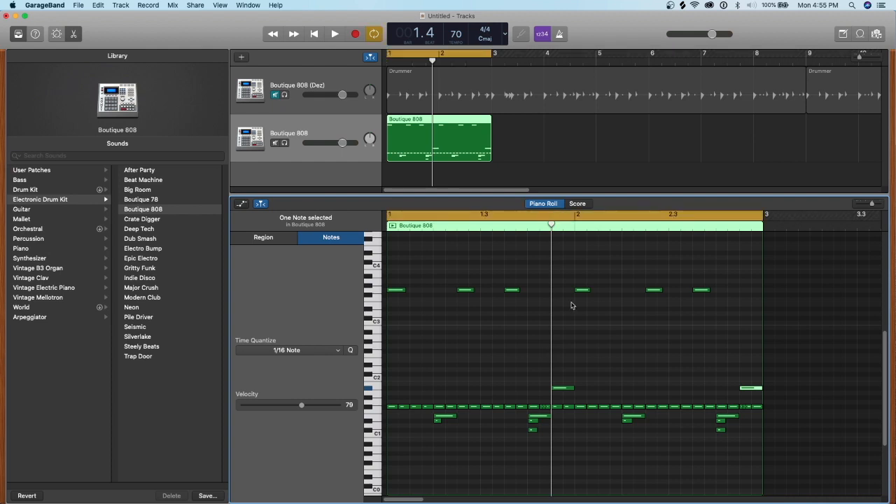
pyautogui.press('space')
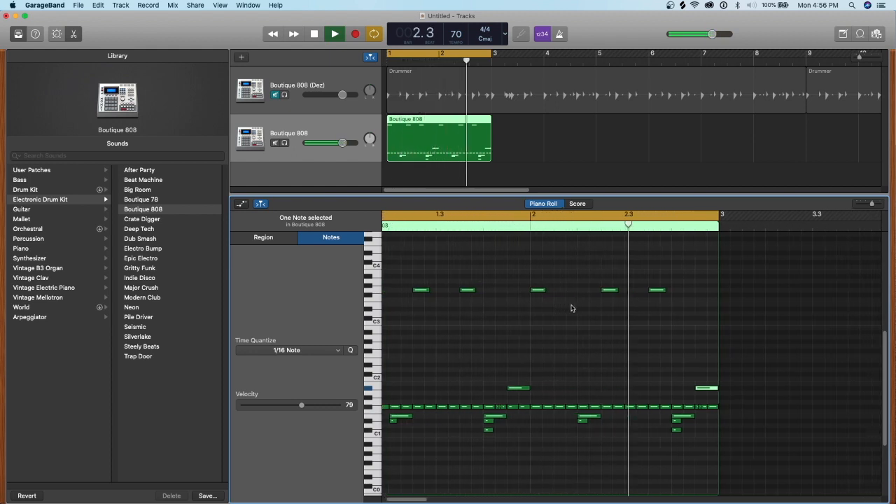
pyautogui.scroll(-3, 571, 308)
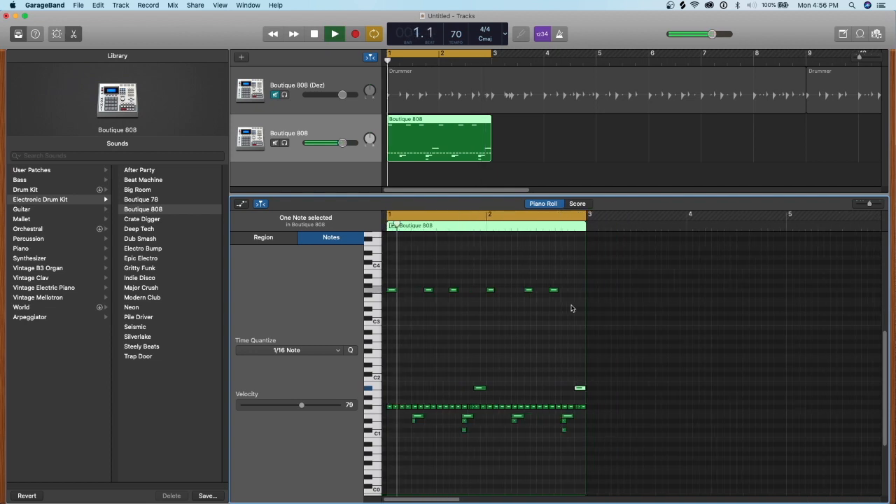
pyautogui.scroll(5, 542, 322)
pyautogui.hscroll(-3, 543, 321)
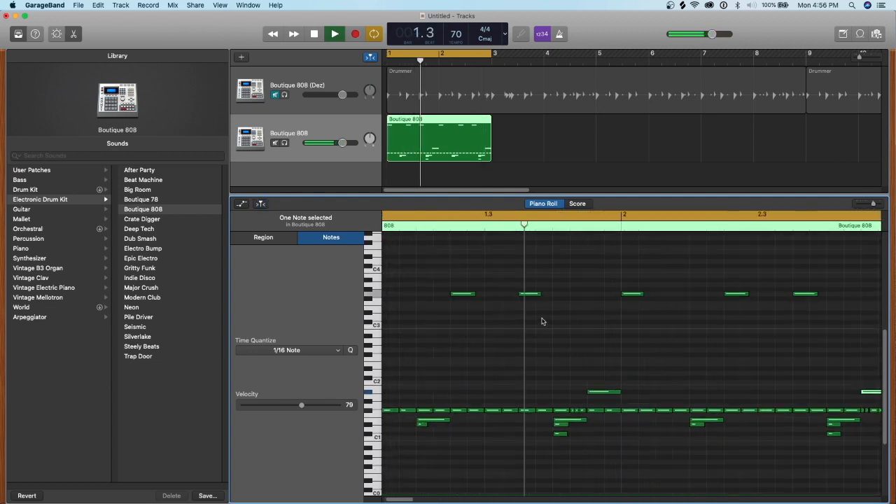
pyautogui.scroll(-2, 543, 321)
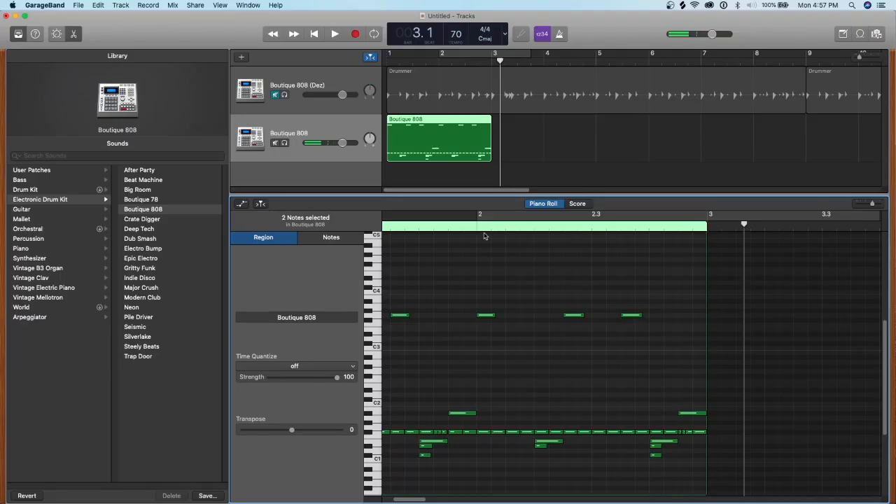
# - Add a short G#2 note at the very end of bar 2 and delete the E2 note just before it
pyautogui.hscroll(-3, 484, 236)
pyautogui.hscroll(5, 595, 294)
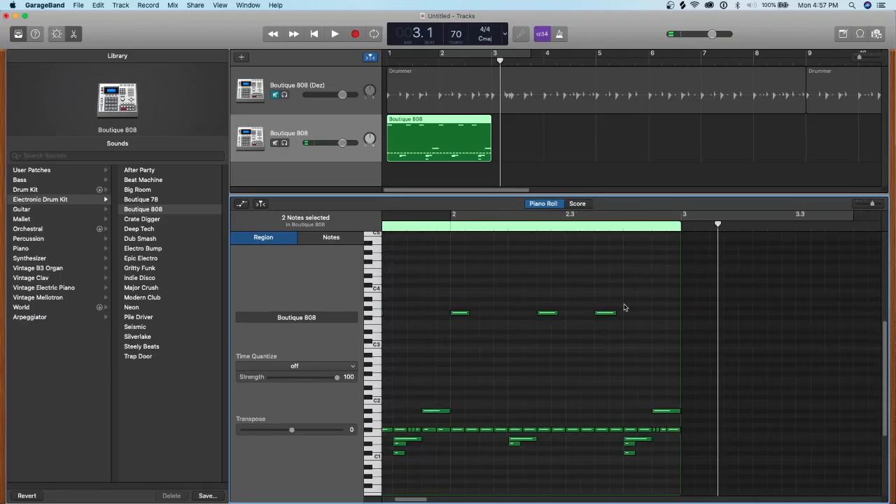
pyautogui.scroll(2, 622, 354)
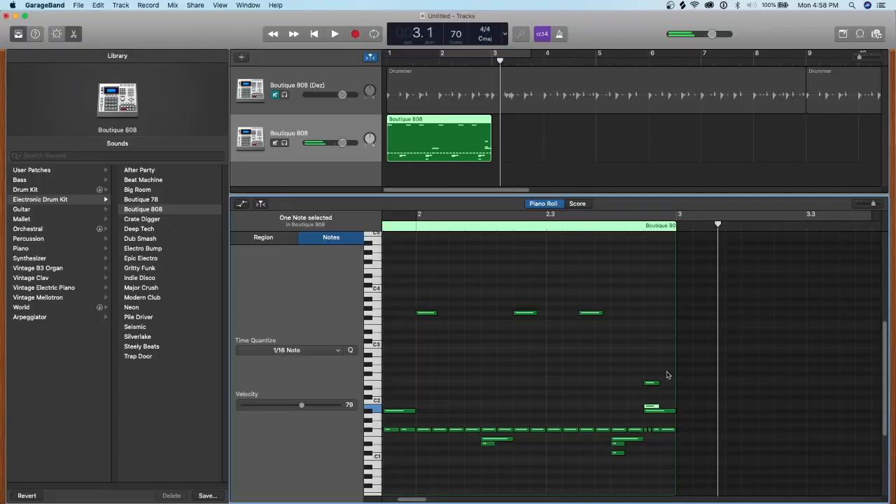
pyautogui.click(668, 372)
pyautogui.keyDown('super'); pyautogui.click(669, 365); pyautogui.keyUp('super')
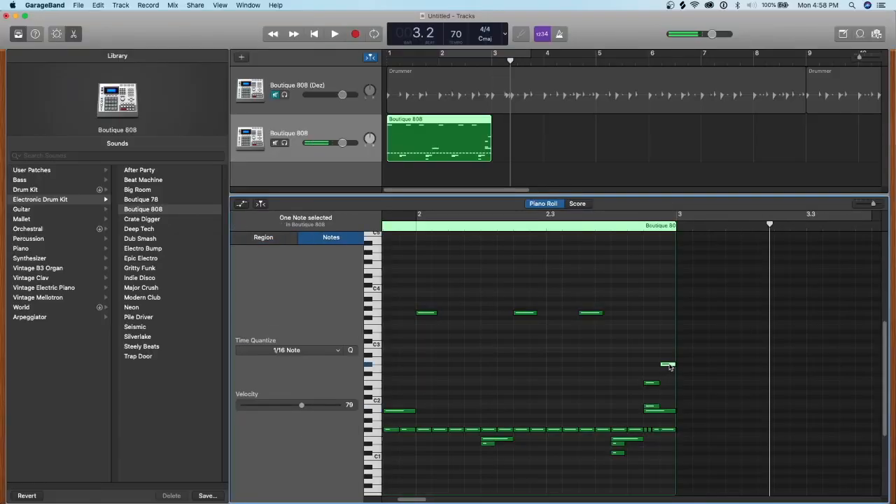
pyautogui.click(651, 382)
pyautogui.press('Delete')
# - Play the revised ending from bar 2 and turn the two-bar cycle range back on
pyautogui.click(414, 226)
pyautogui.press('space')
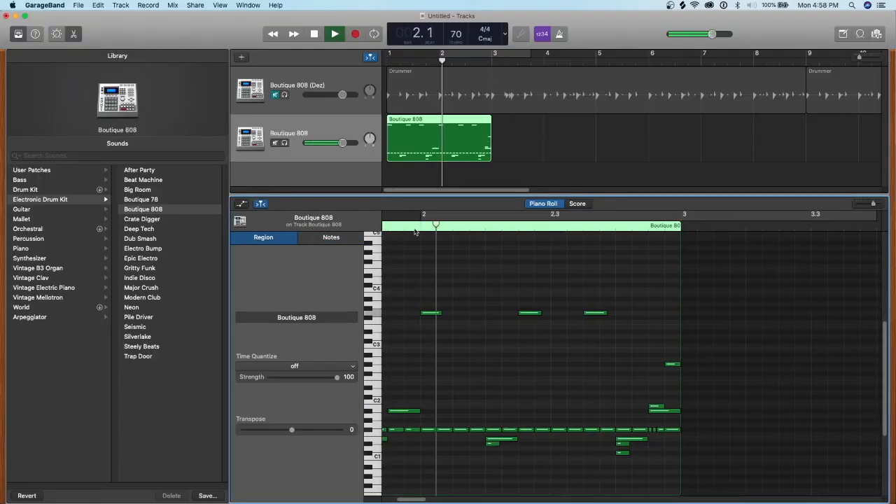
pyautogui.click(494, 216)
pyautogui.scroll(-3, 507, 203)
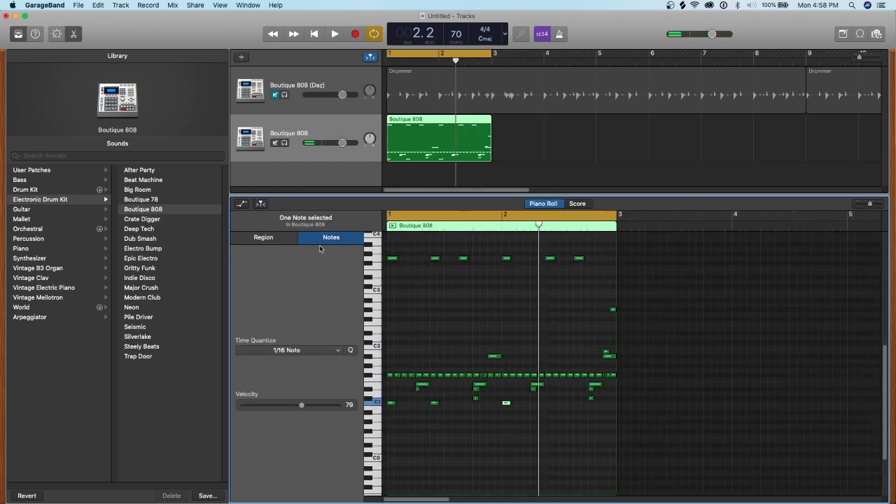
# - Audition another Boutique 808 sound with the Musical Typing keyboard and close it
pyautogui.press('super+k')
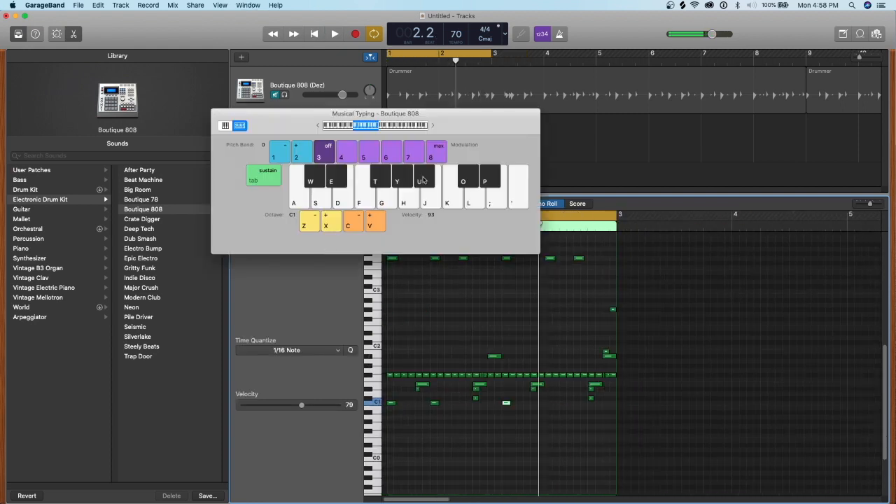
pyautogui.click(488, 181)
pyautogui.click(216, 115)
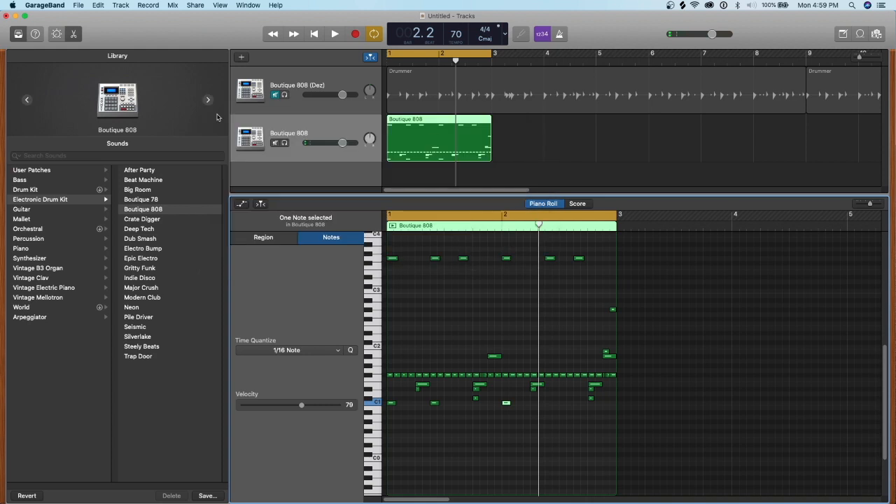
# - Add an E2 note at the start of bar 1 and lengthen it to an eighth note
pyautogui.keyDown('super'); pyautogui.click(392, 329); pyautogui.keyUp('super')
pyautogui.press('super+Right')
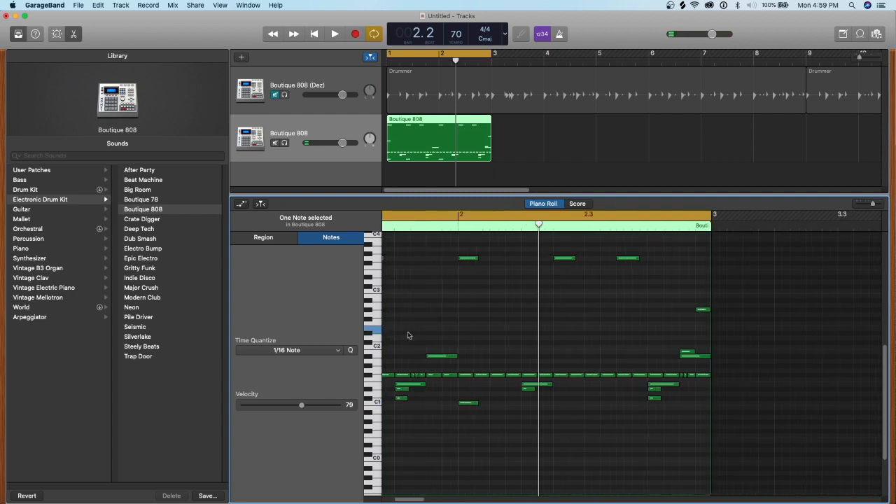
pyautogui.hscroll(-5, 408, 335)
pyautogui.moveTo(411, 333); pyautogui.dragTo(420, 331)
# - Fill the rest of bar 1 with seven more E2 eighth notes and repeat the eight-note pattern across bar 2
pyautogui.keyDown('super'); pyautogui.click(426, 330); pyautogui.keyUp('super')
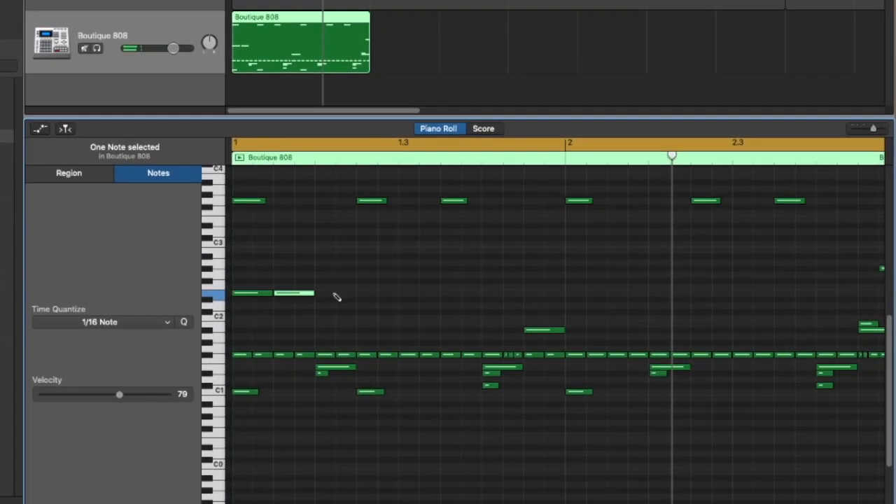
pyautogui.keyDown('super'); pyautogui.click(330, 294); pyautogui.keyUp('super')
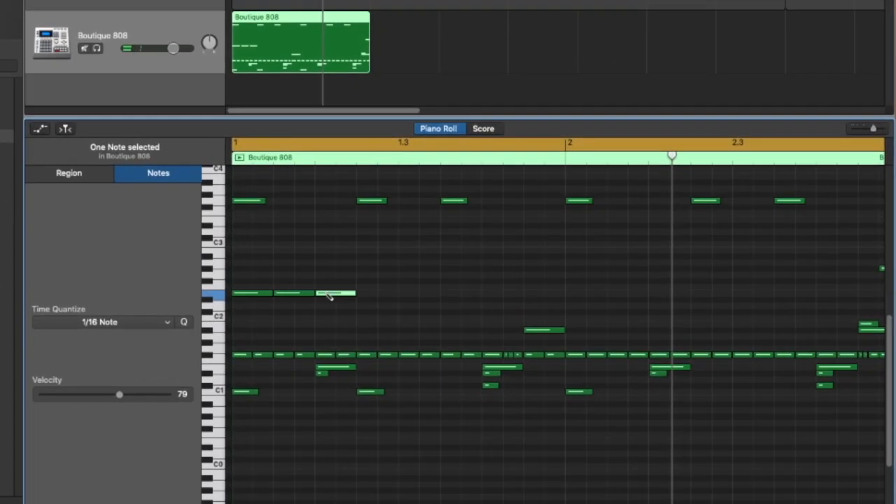
pyautogui.keyDown('super'); pyautogui.click(389, 294); pyautogui.keyUp('super')
pyautogui.keyDown('super'); pyautogui.click(416, 295); pyautogui.keyUp('super')
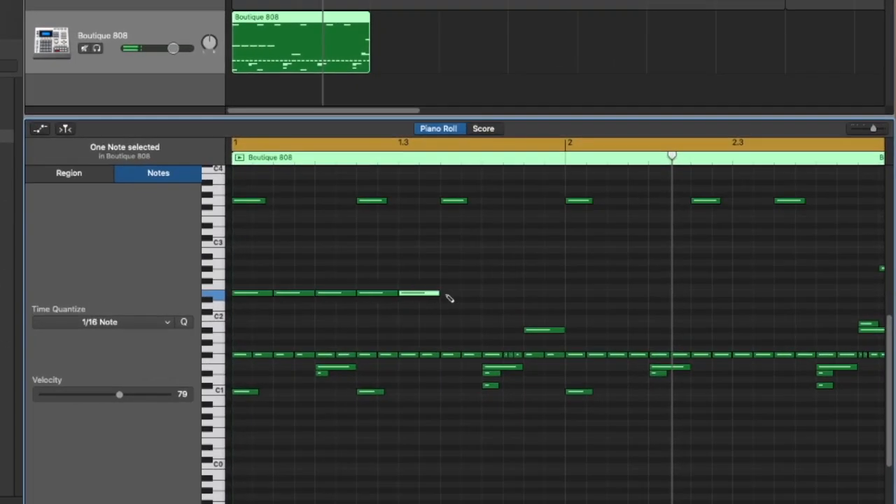
pyautogui.keyDown('super'); pyautogui.click(458, 295); pyautogui.keyUp('super')
pyautogui.keyDown('super'); pyautogui.click(504, 294); pyautogui.keyUp('super')
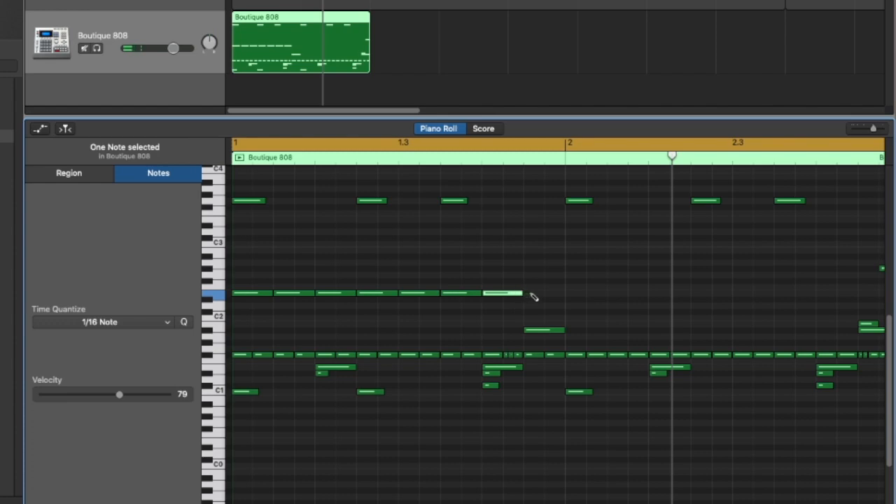
pyautogui.keyDown('super'); pyautogui.click(539, 295); pyautogui.keyUp('super')
pyautogui.moveTo(568, 303)
pyautogui.mouseDown()
pyautogui.moveTo(253, 294)
pyautogui.moveTo(600, 301)
pyautogui.moveTo(584, 303)
pyautogui.mouseUp()
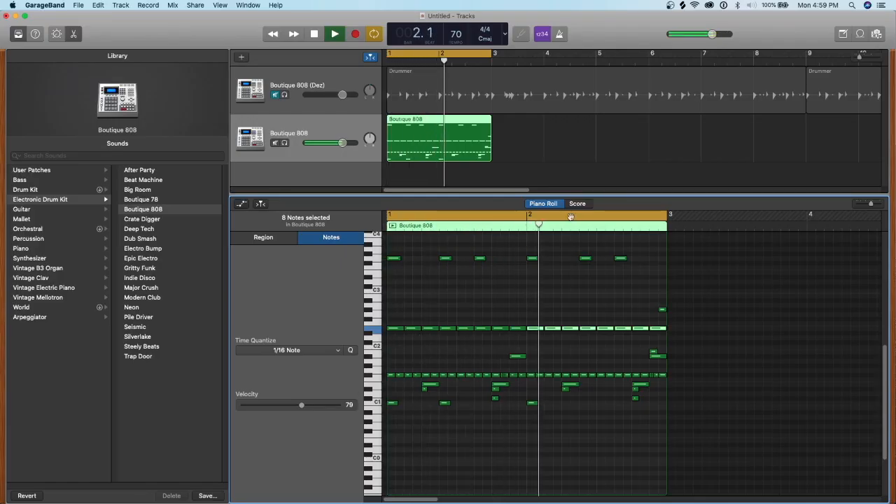
# - View the Boutique 808 track's Smart Controls while the beat plays and return to the Piano Roll notes
pyautogui.click(58, 33)
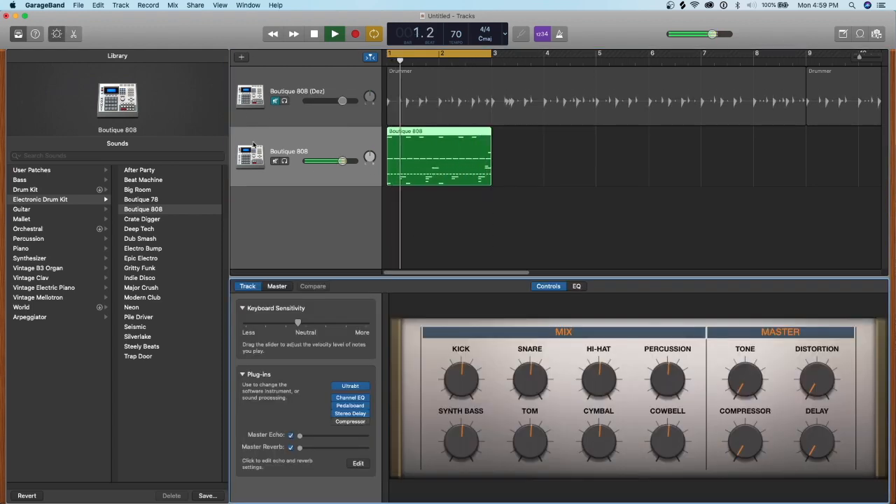
pyautogui.press('e')
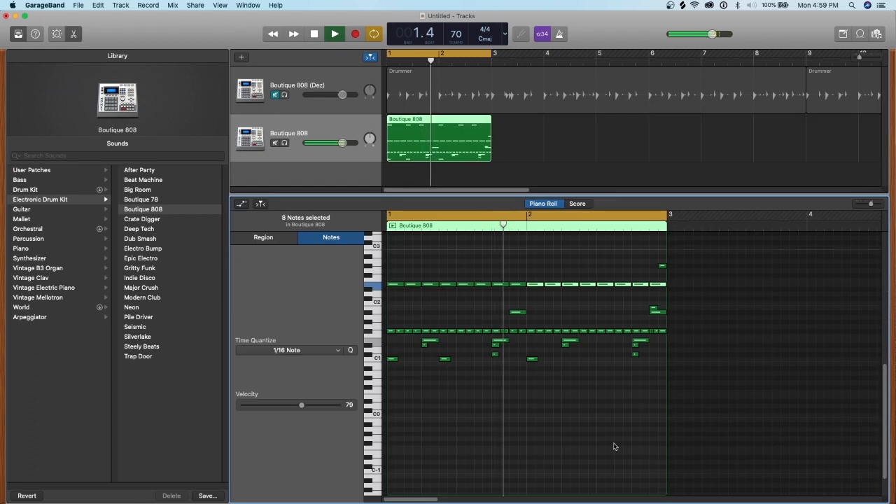
pyautogui.scroll(5, 577, 374)
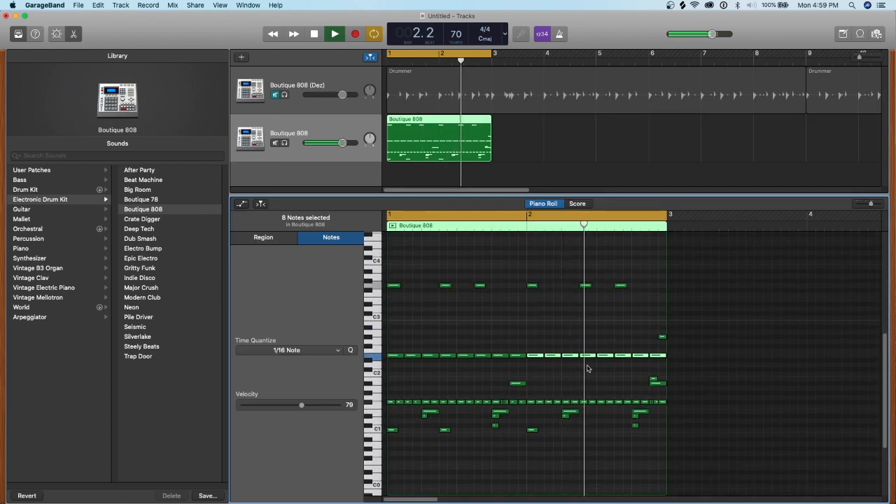
# - Stop playback and show the Smart Controls for the Boutique 808 track again
pyautogui.press('space')
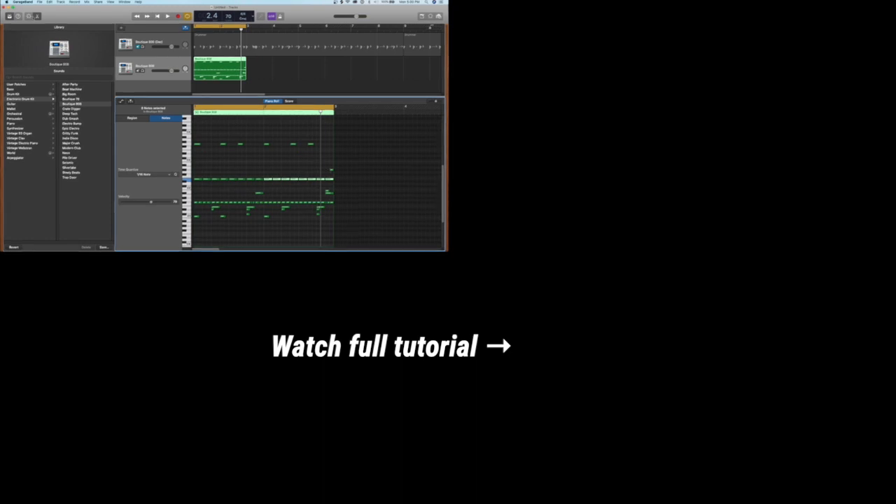
pyautogui.click(30, 17)
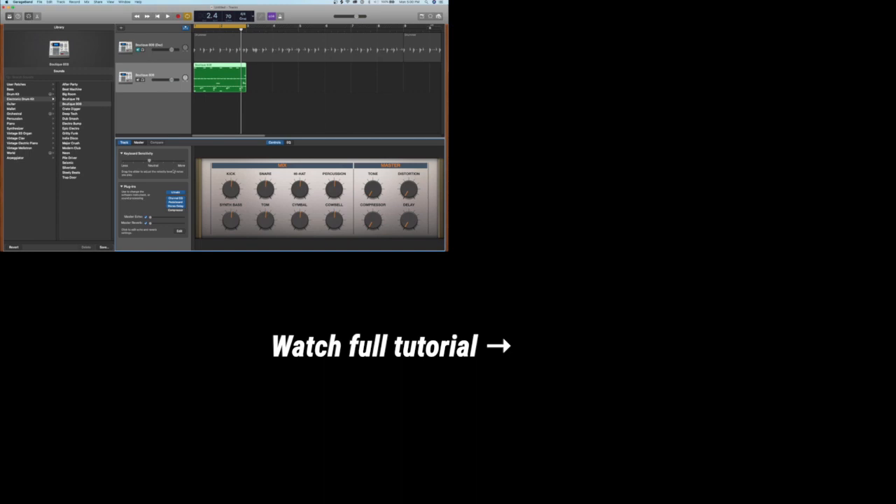